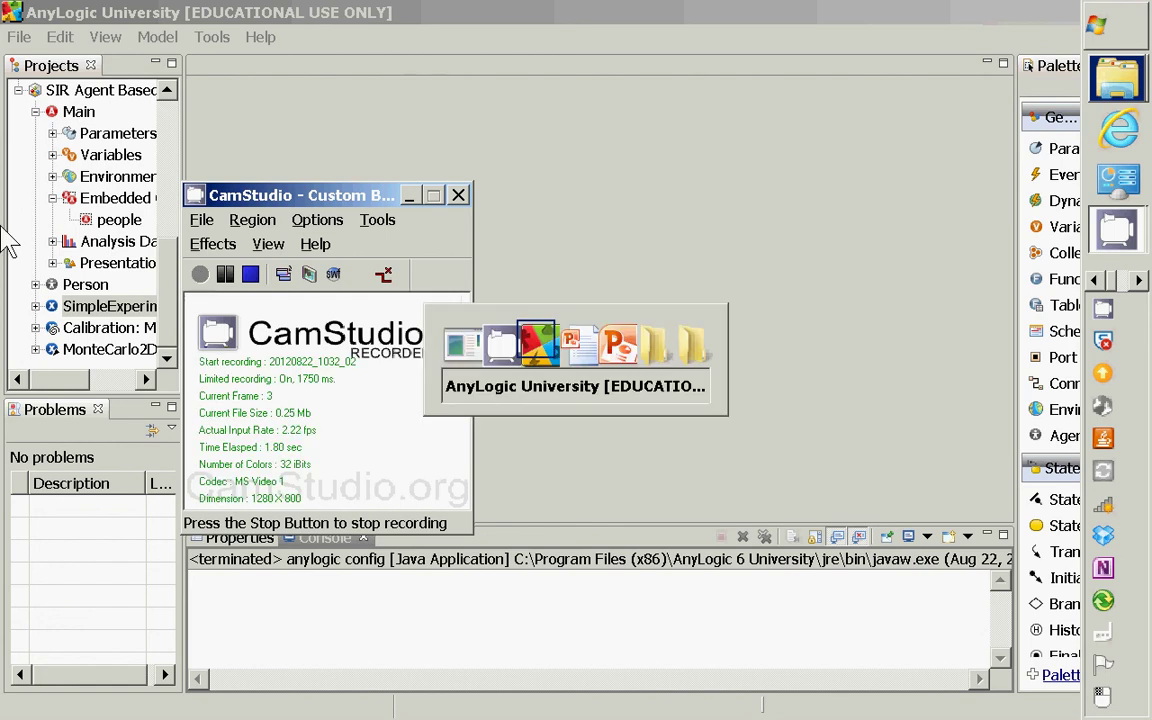
pyautogui.hotkey('alt', 'Tab')
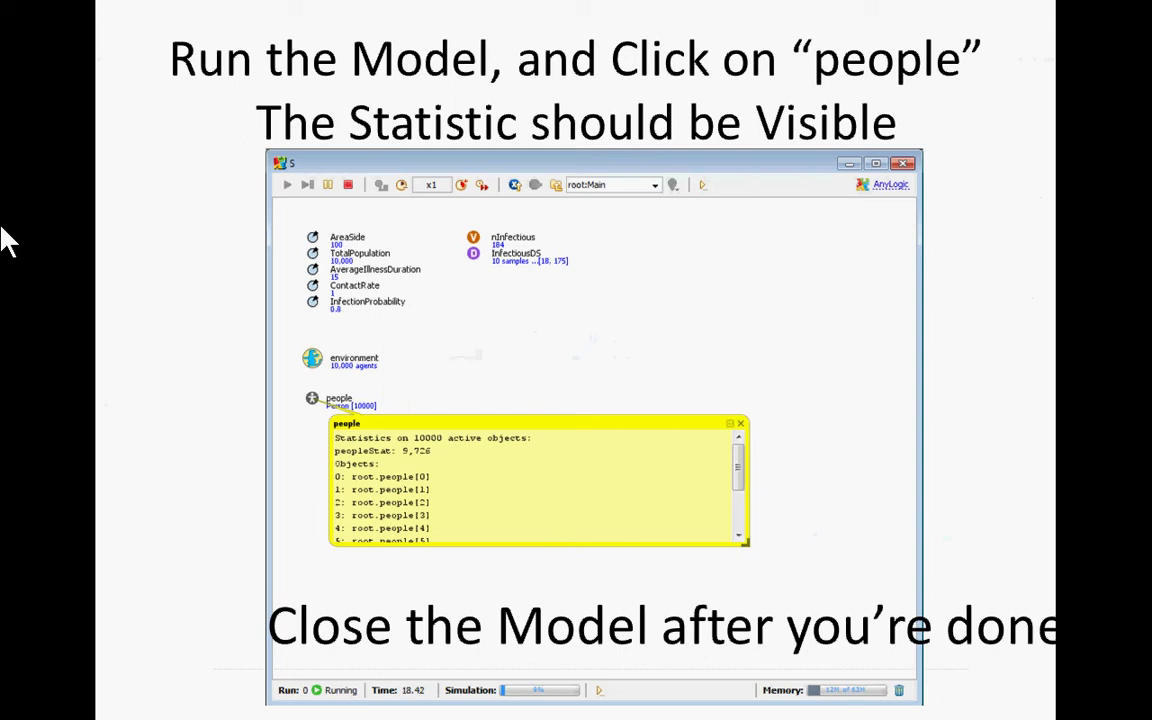
# Step: Widen AnyLogic's Projects panel so full item names are readable, then go back to the slides
pyautogui.hotkey('alt', 'Tab')
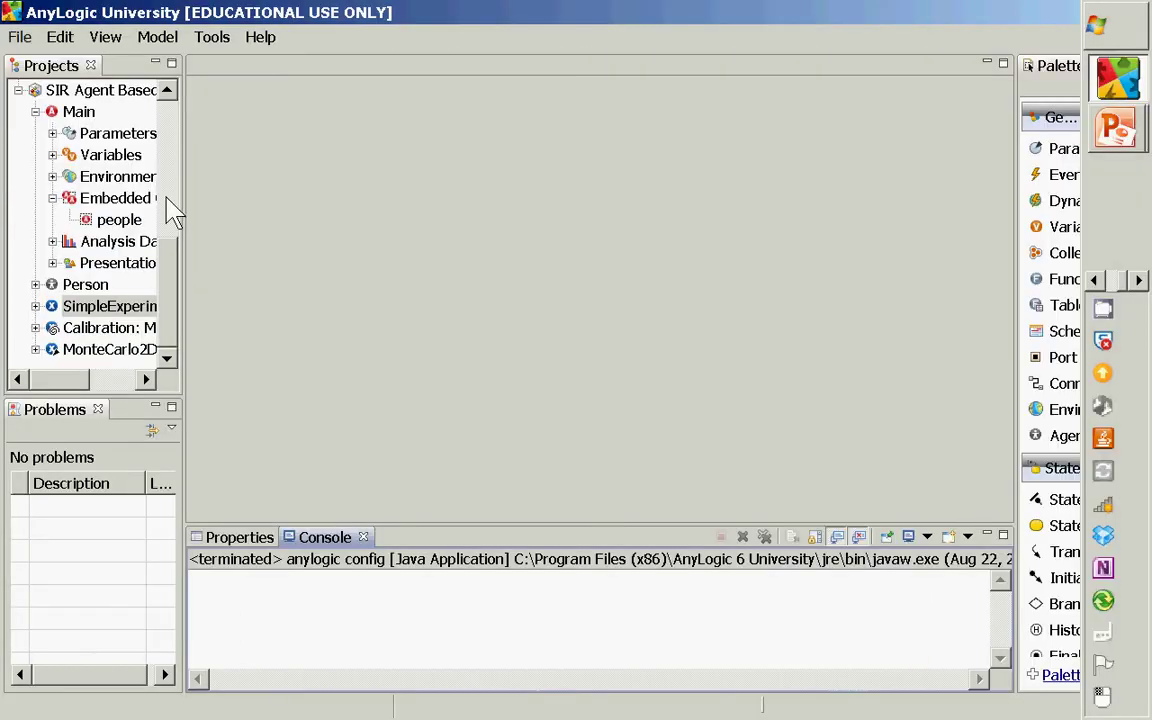
pyautogui.moveTo(184, 180); pyautogui.dragTo(340, 212)
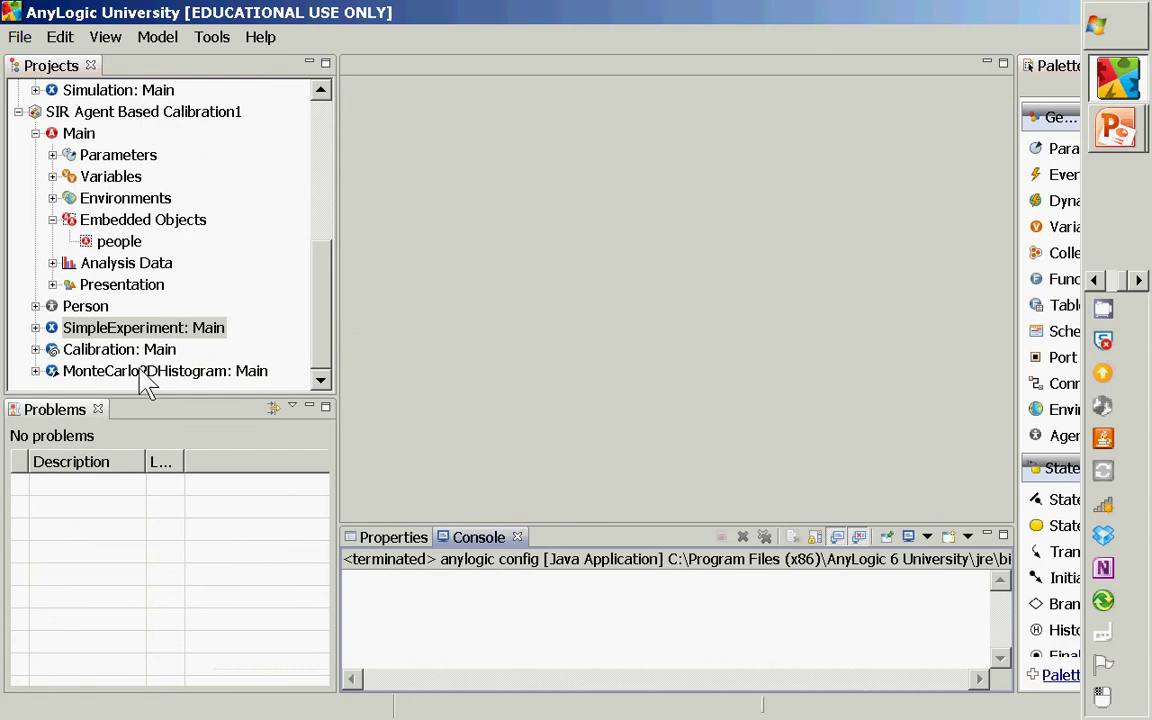
pyautogui.hotkey('alt', 'Tab')
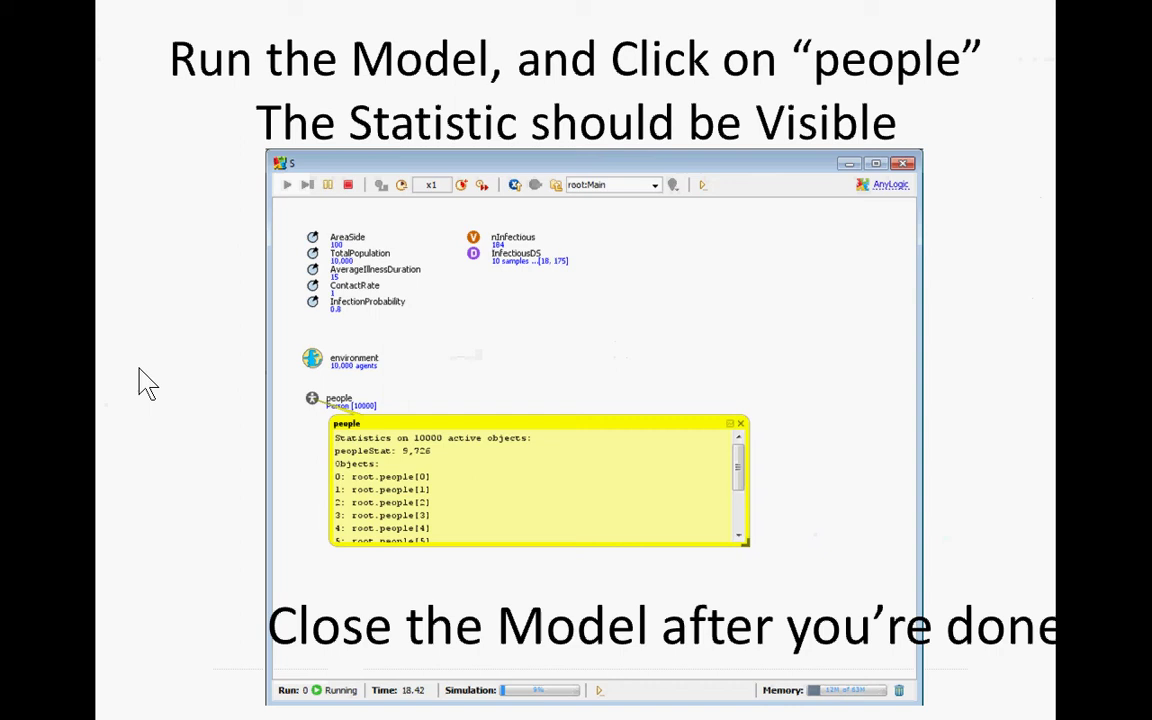
# Step: Leave the 'Run the Model' slide and bring the AnyLogic window back to the front
pyautogui.hotkey('alt', 'Tab')
pyautogui.hotkey('alt', 'Tab')
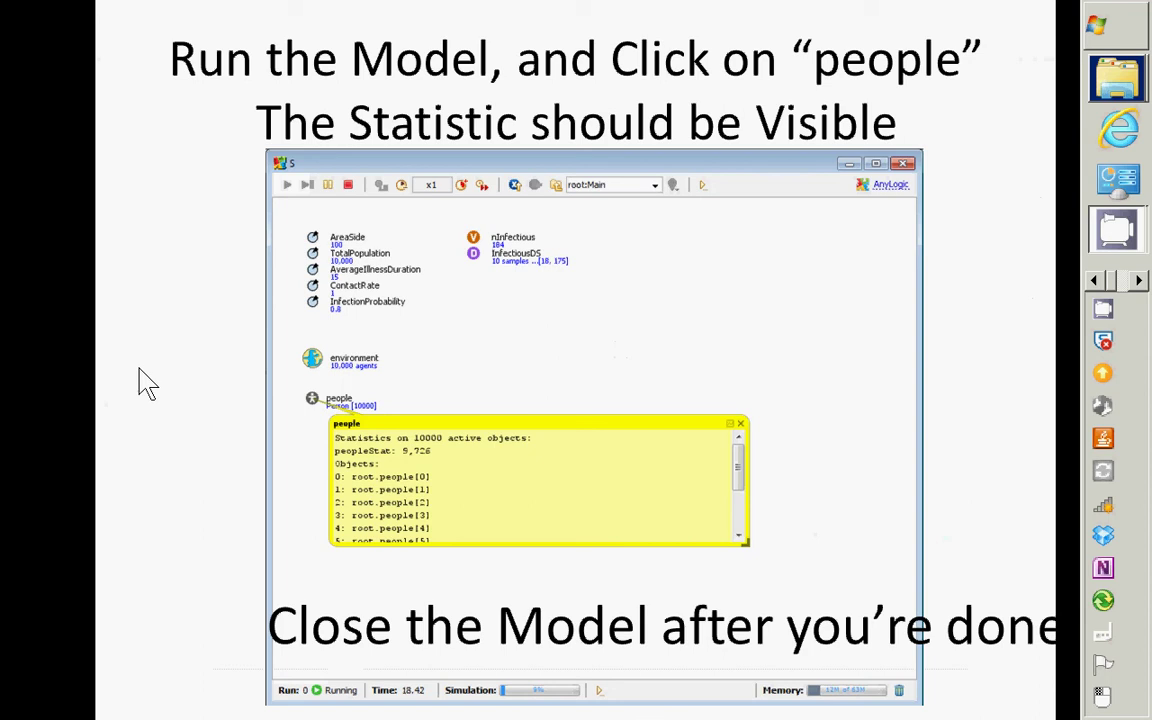
pyautogui.hotkey('alt', 'Tab')
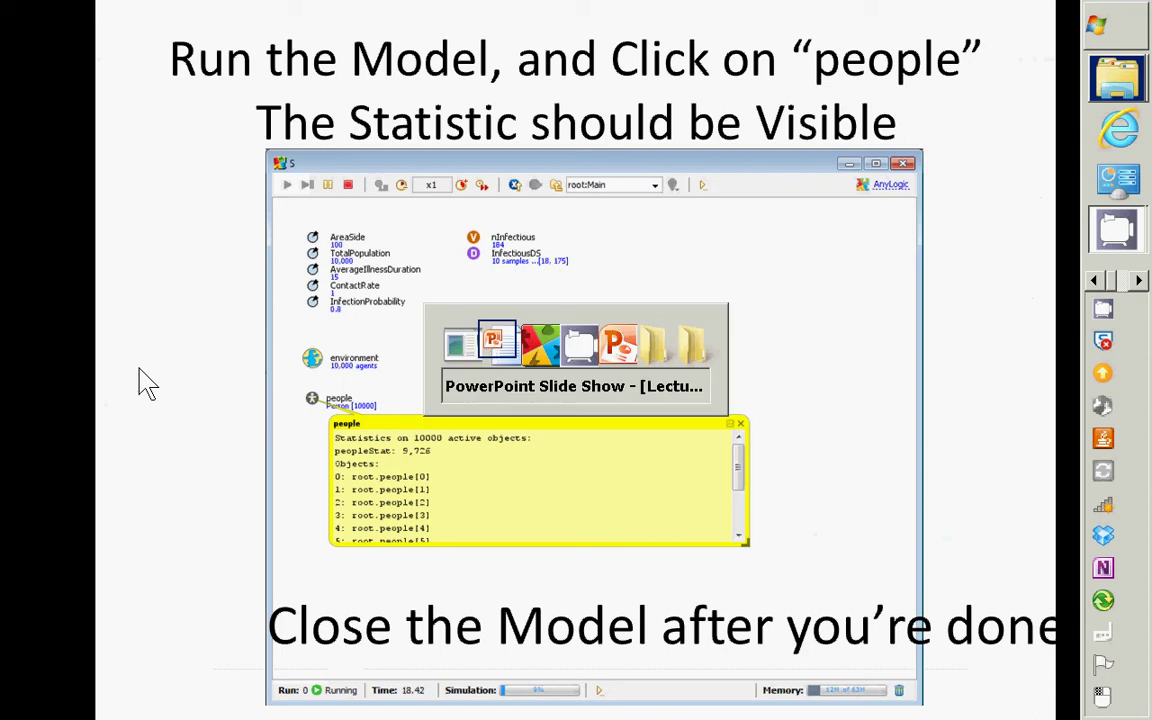
# Step: Open the Main diagram and widen the Palette, scrolling it down to the Analysis section
pyautogui.hotkey('alt', 'Tab')
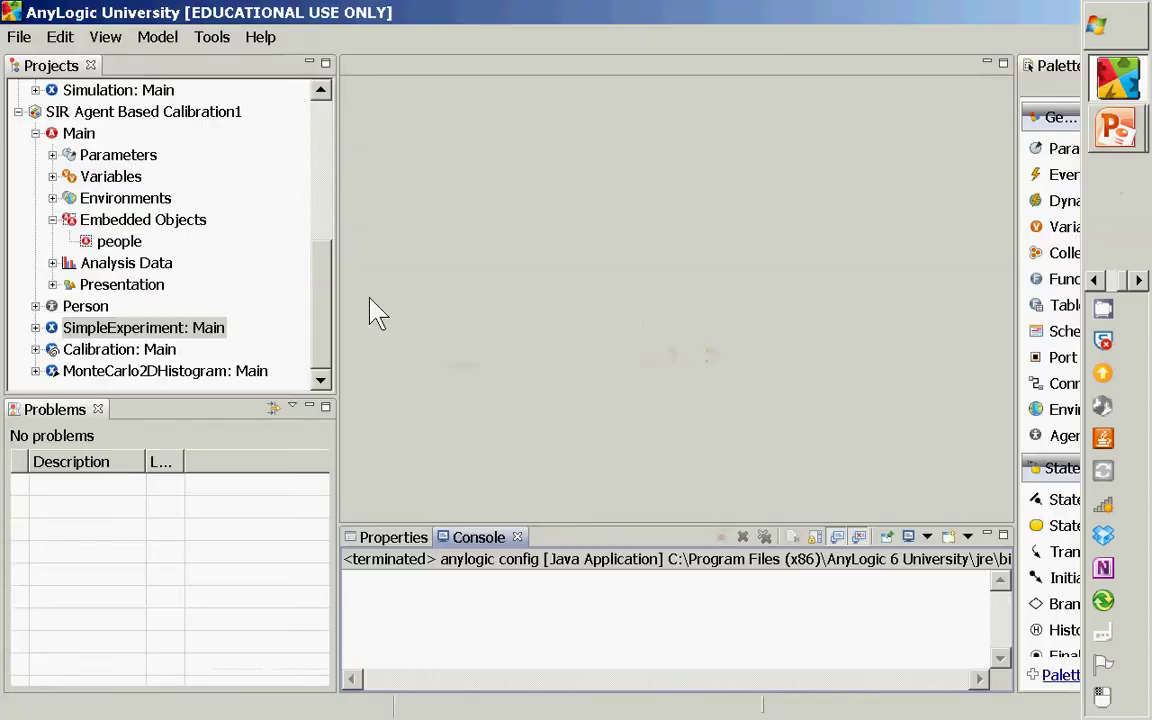
pyautogui.doubleClick(76, 136)
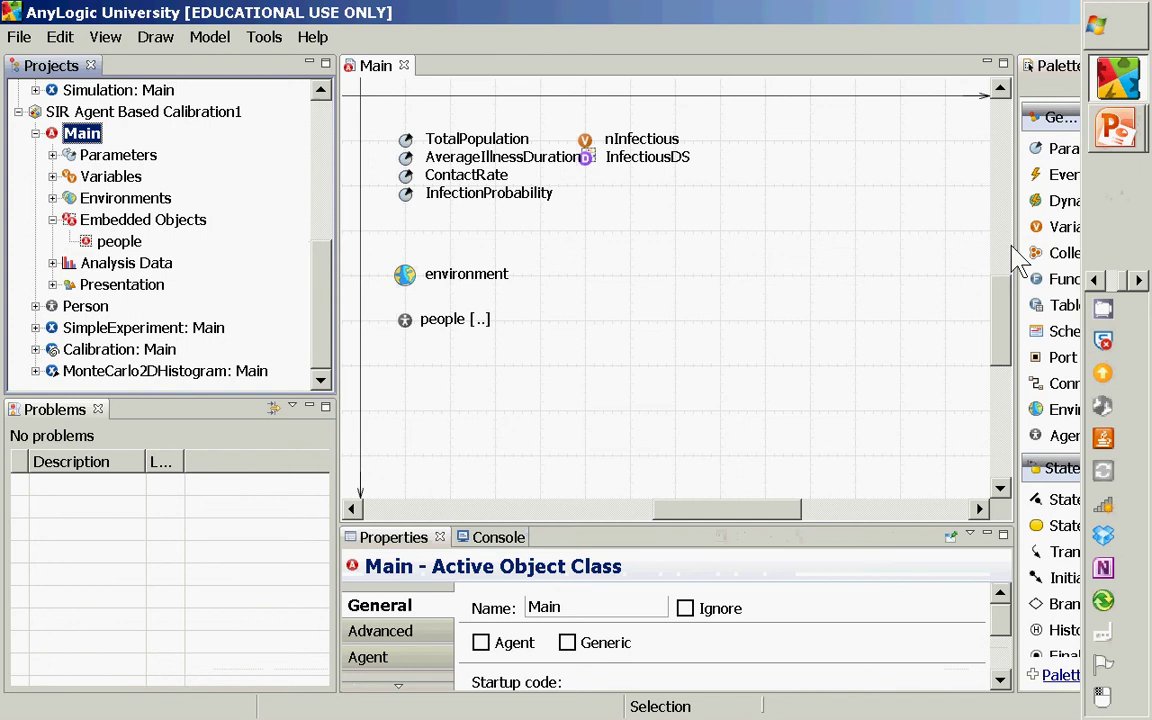
pyautogui.moveTo(1016, 244); pyautogui.dragTo(740, 249)
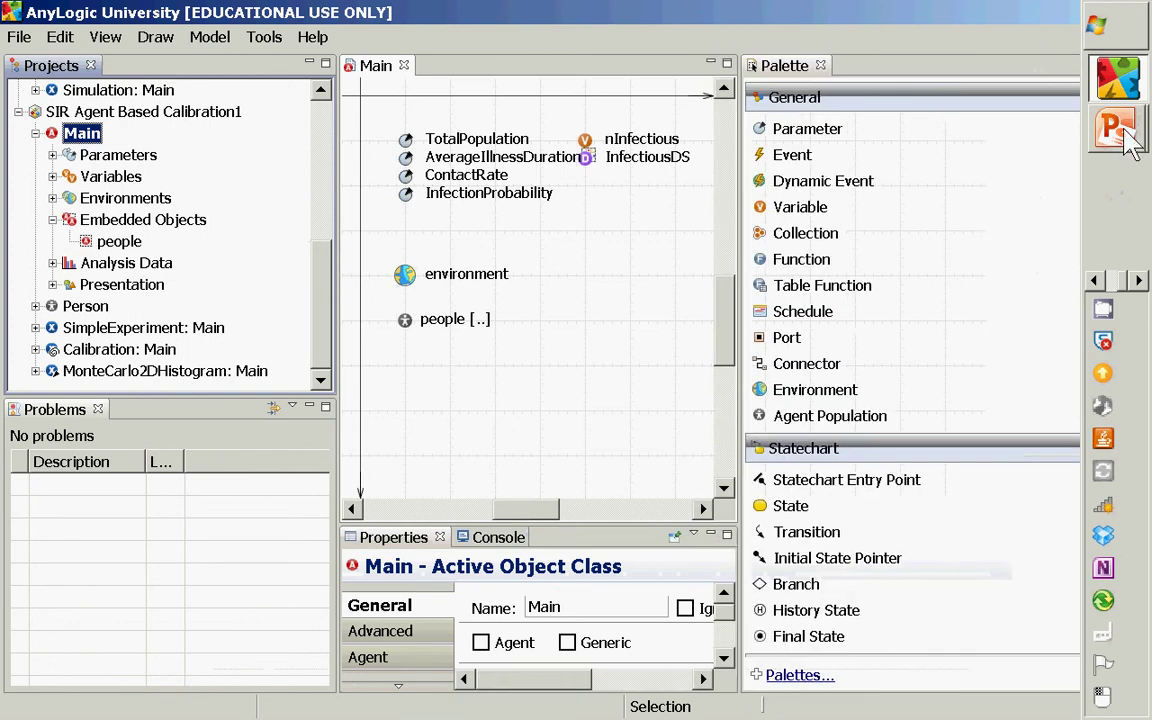
pyautogui.click(1096, 283)
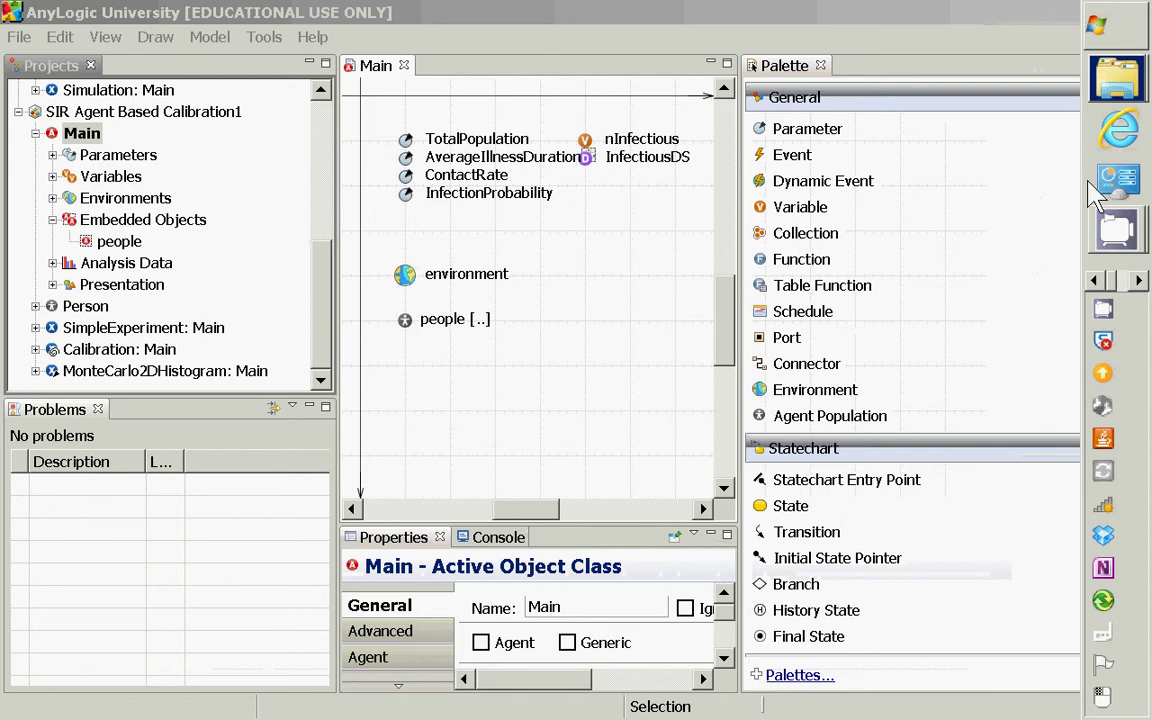
pyautogui.moveTo(1118, 77)
pyautogui.click(962, 62)
pyautogui.hotkey('alt', 'Tab')
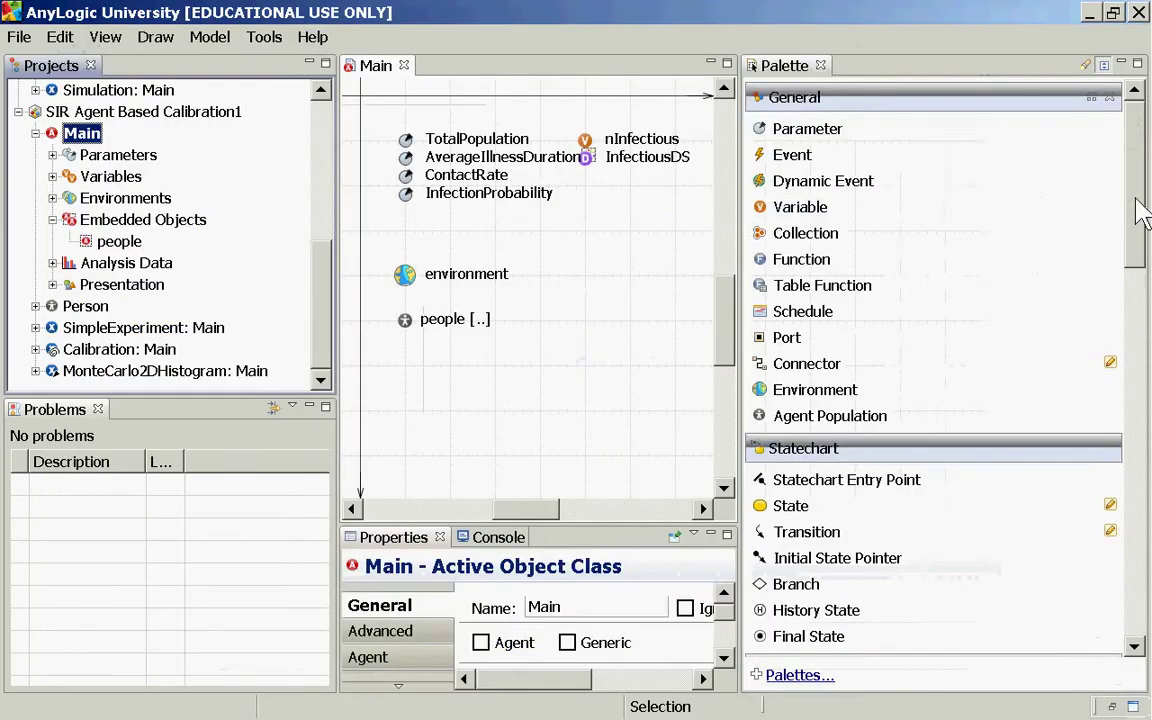
pyautogui.moveTo(1141, 216); pyautogui.dragTo(1111, 345)
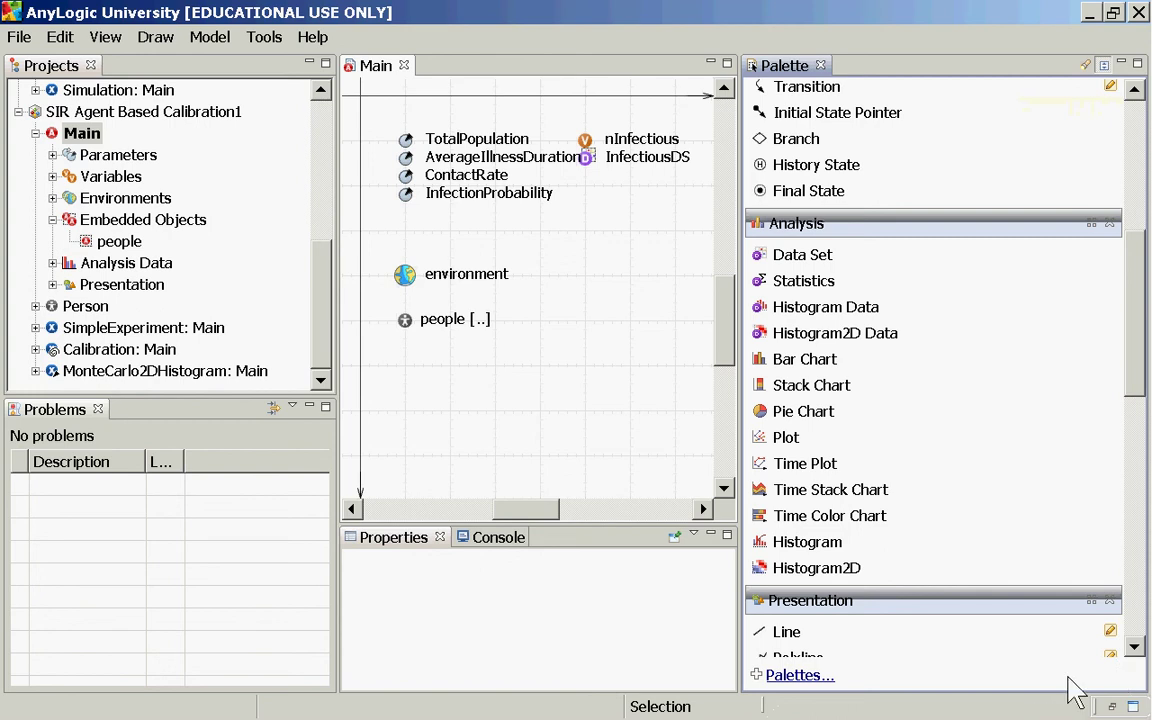
# Step: Place a Data Set from Analysis below InfectiousDS and name it countInPovertyDS
pyautogui.click(800, 676)
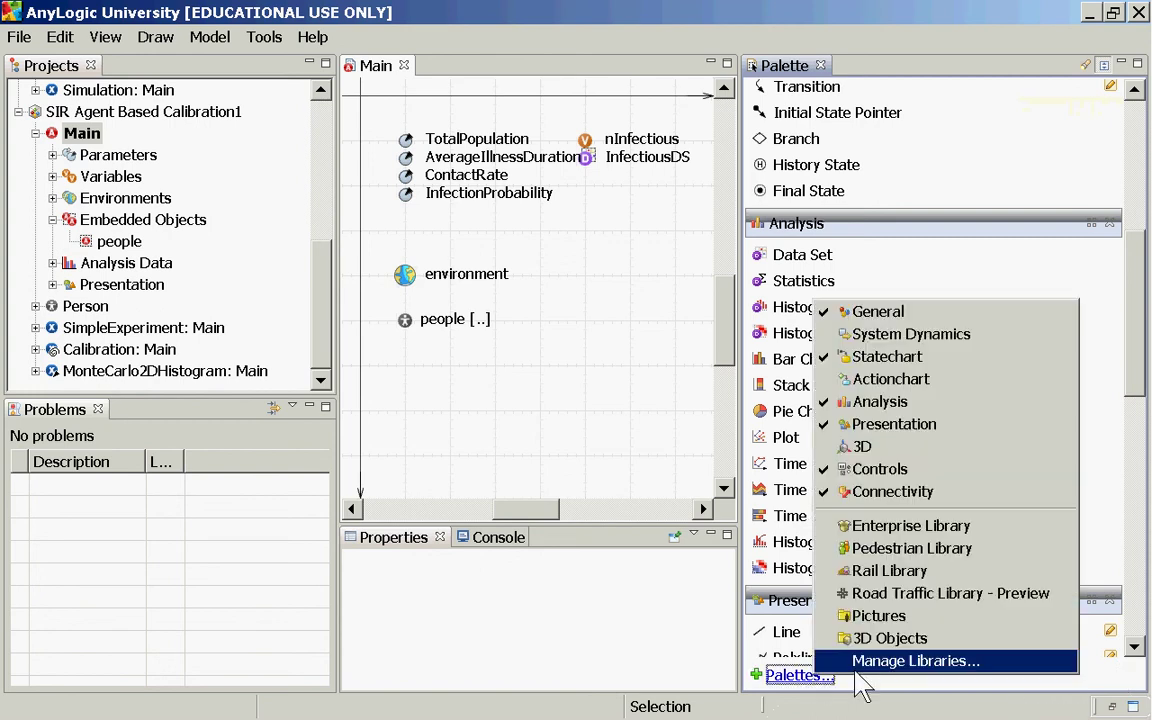
pyautogui.click(888, 404)
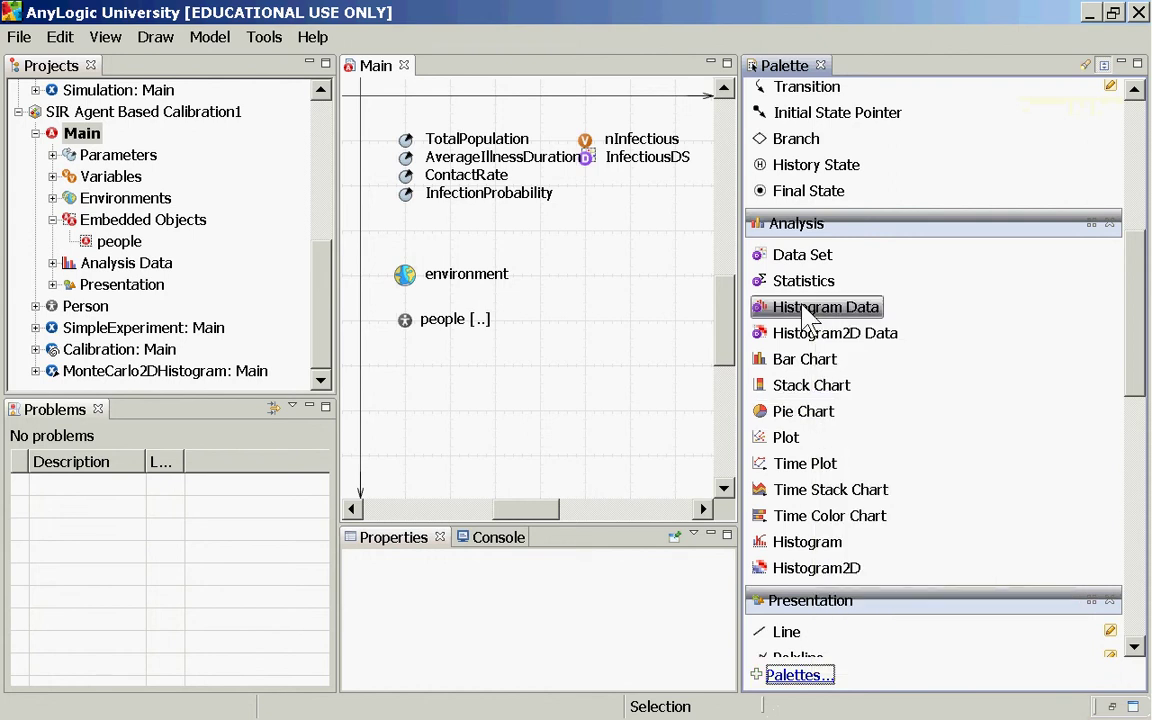
pyautogui.moveTo(802, 256); pyautogui.dragTo(587, 195)
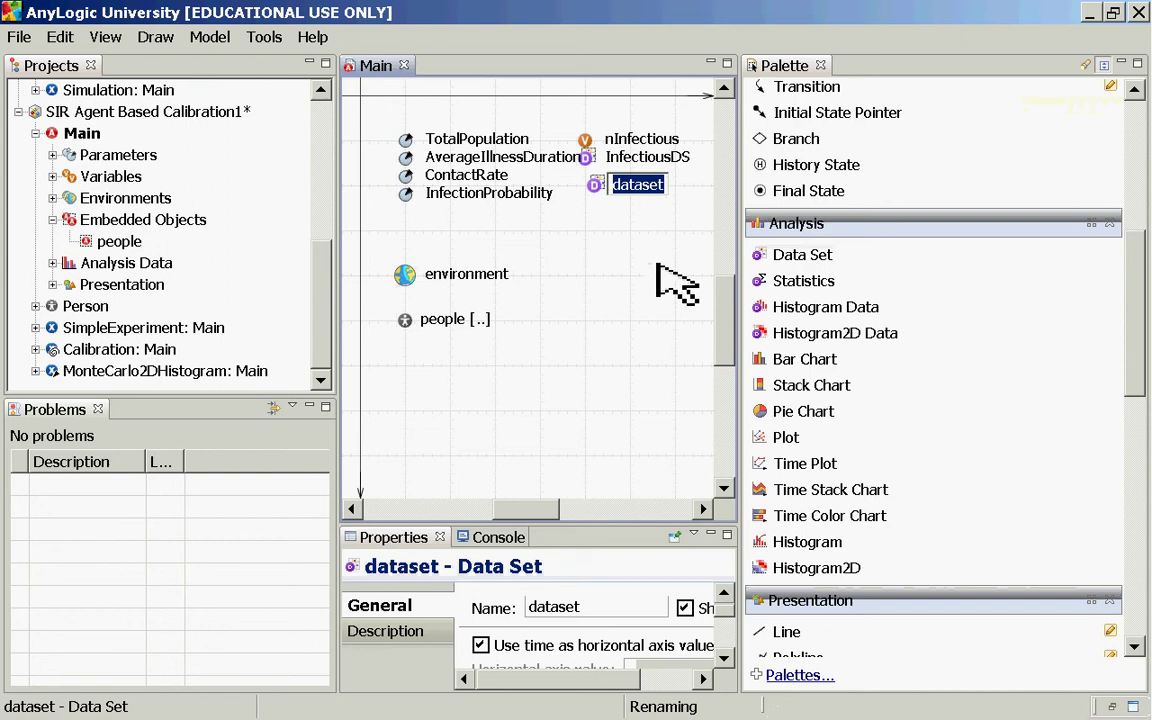
pyautogui.write('p')
pyautogui.press('BackSpace')
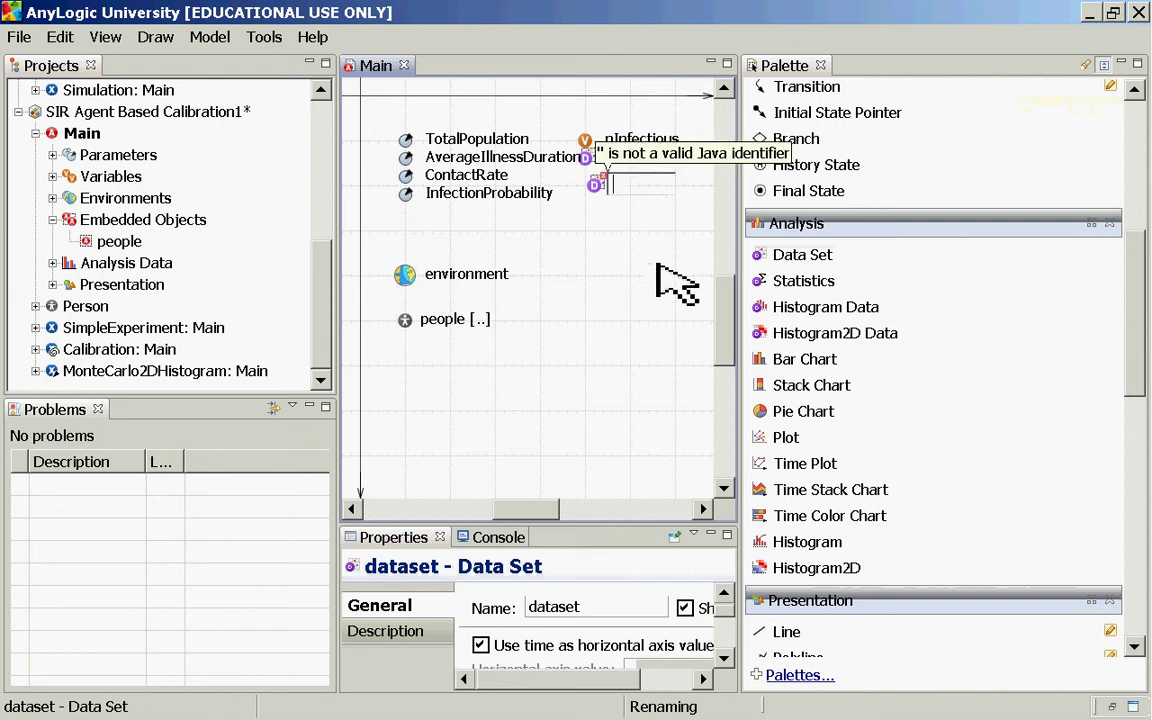
pyautogui.write('Pc')
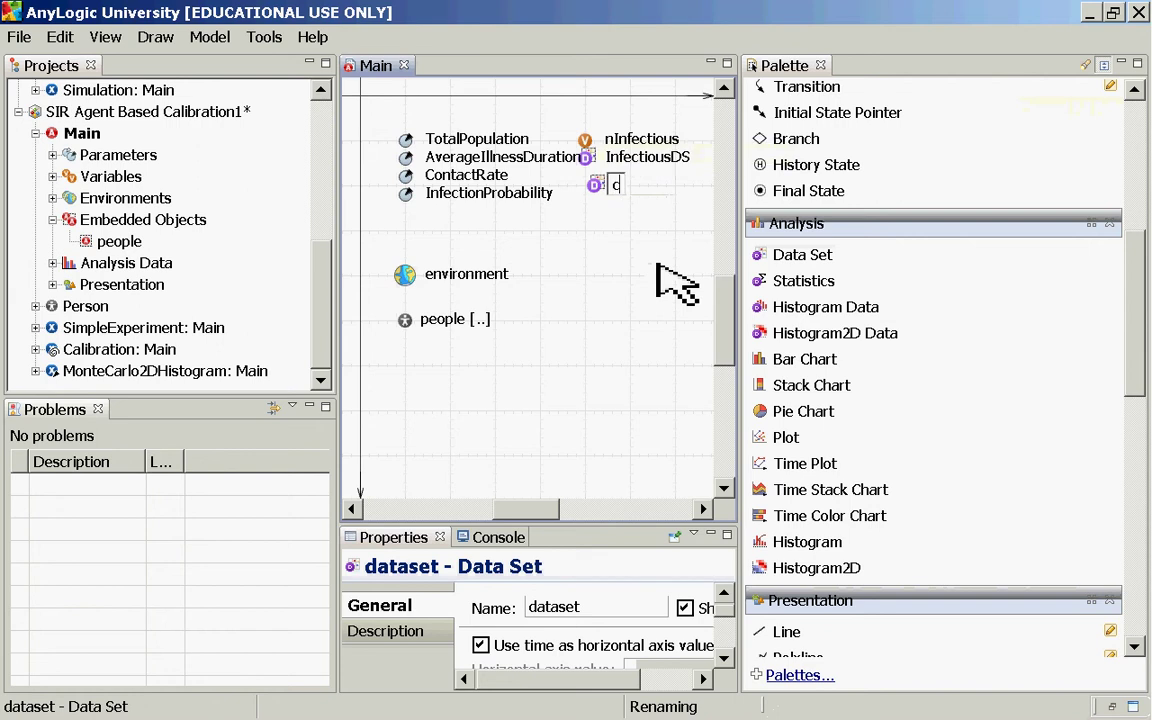
pyautogui.write('ountInrov')
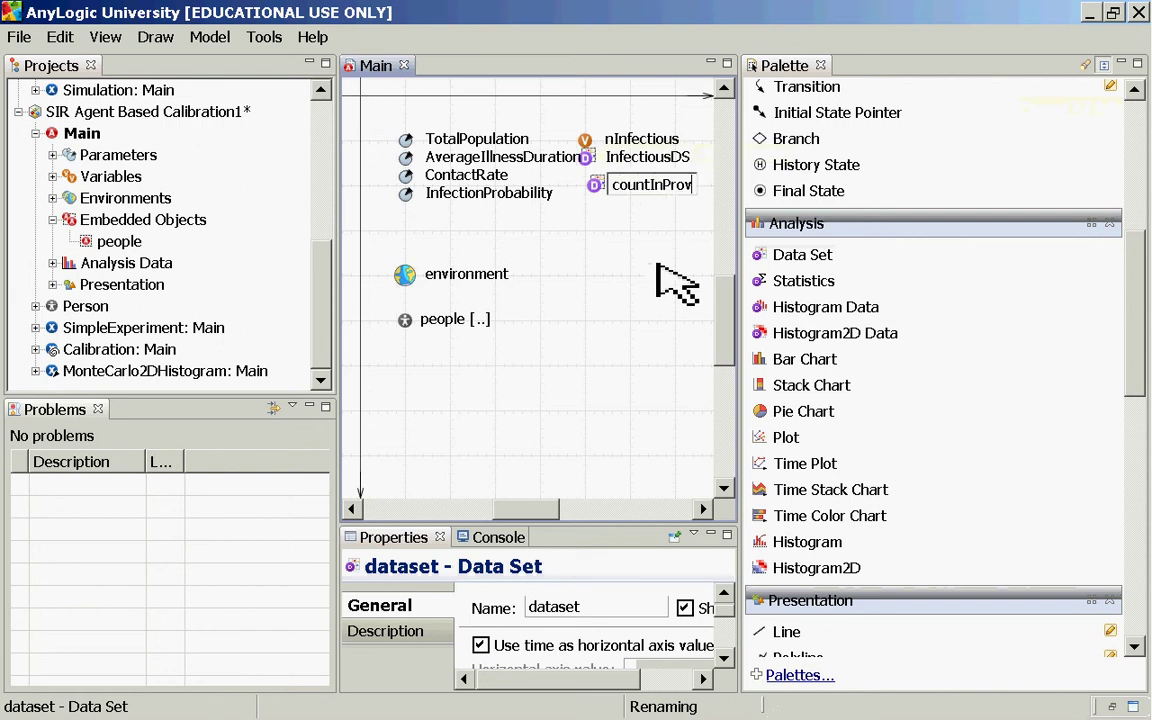
pyautogui.write('ertyDS')
pyautogui.press('Return')
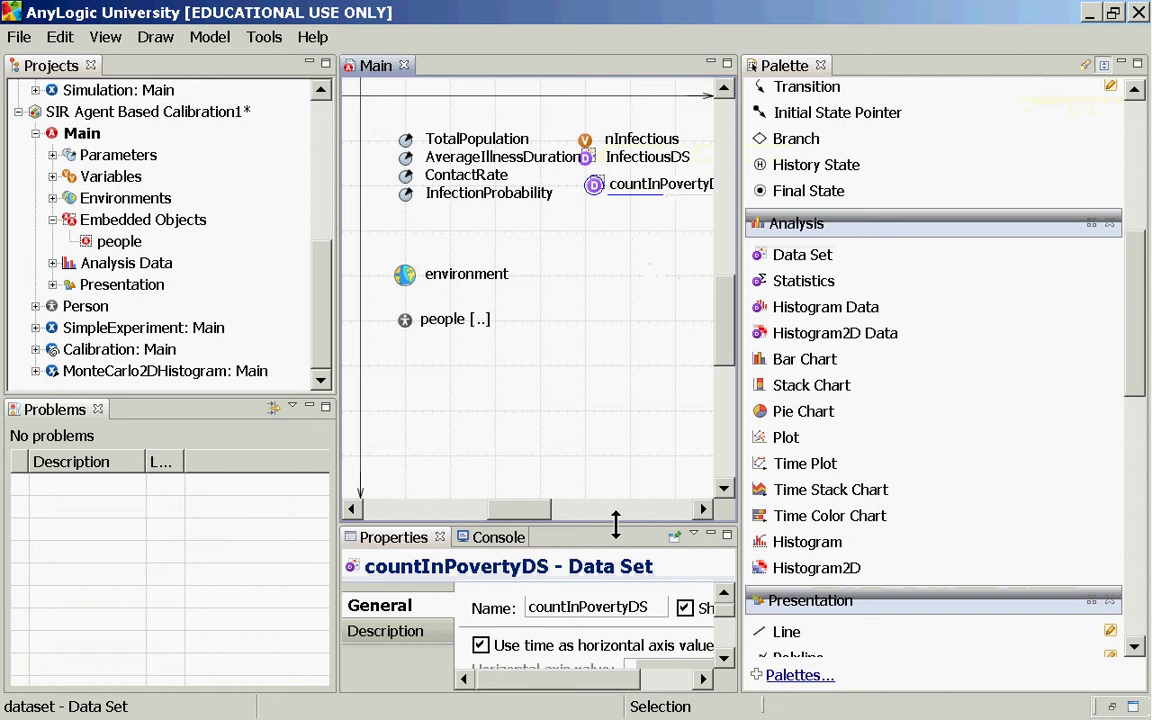
# Step: Enlarge the countInPovertyDS Properties view and put the cursor in the Vertical axis value field
pyautogui.moveTo(620, 527); pyautogui.dragTo(615, 272)
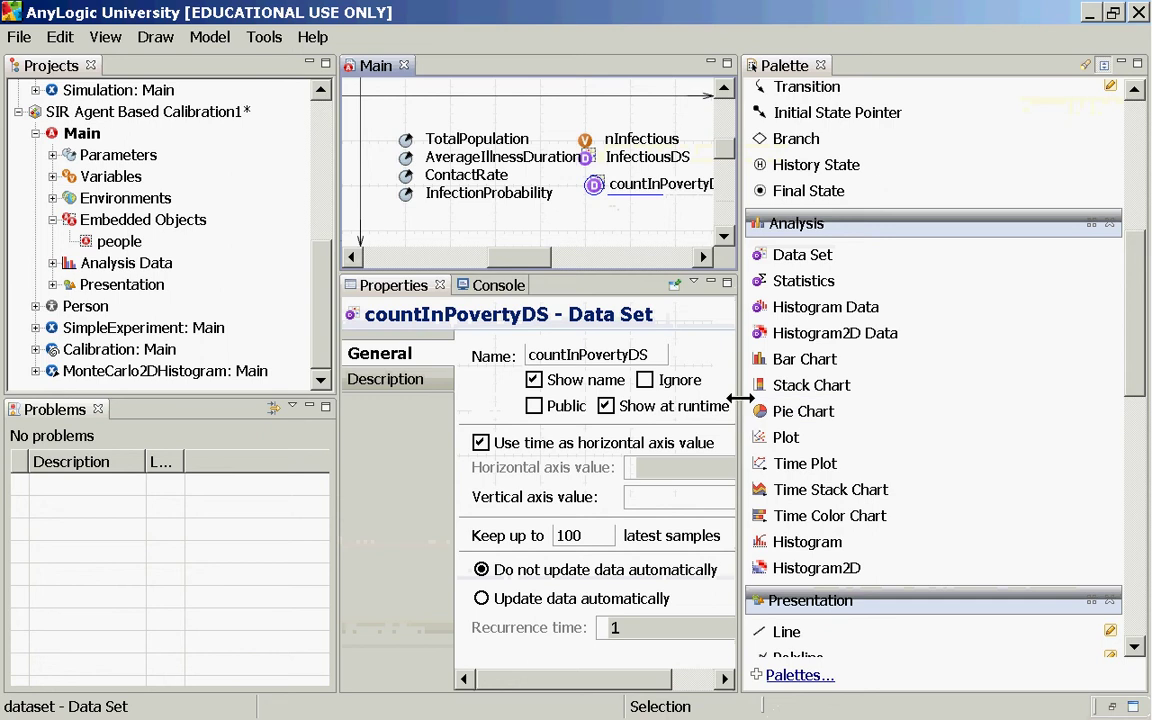
pyautogui.moveTo(740, 397); pyautogui.dragTo(959, 396)
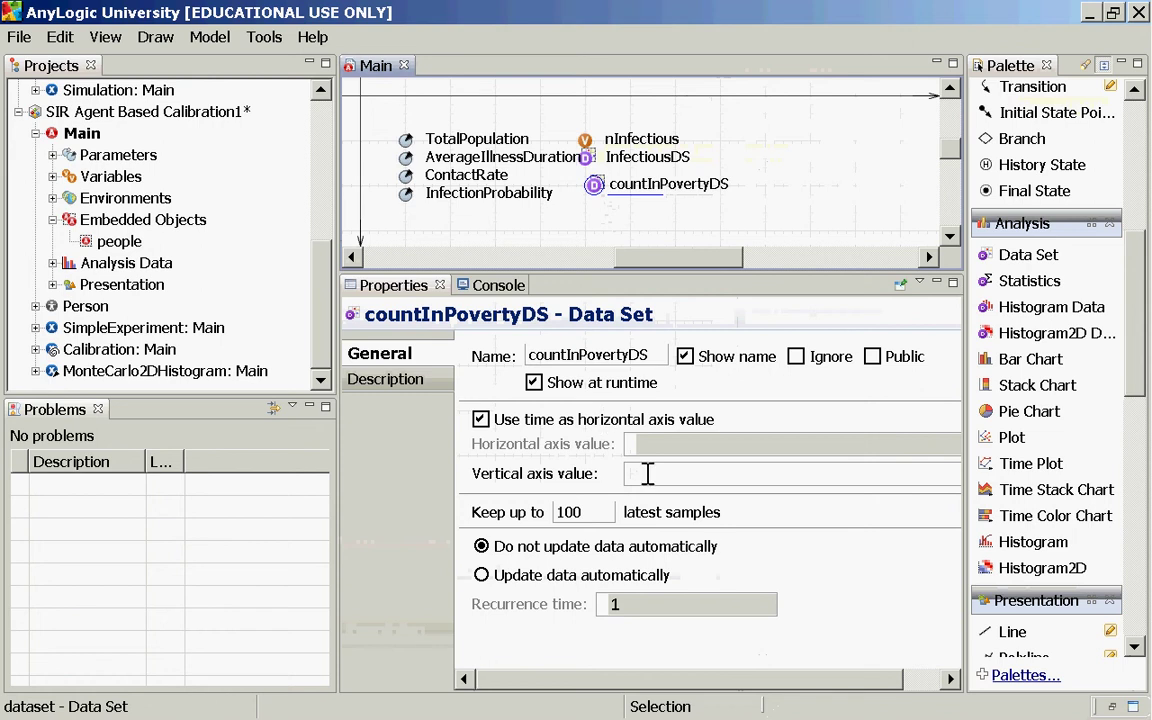
pyautogui.click(643, 473)
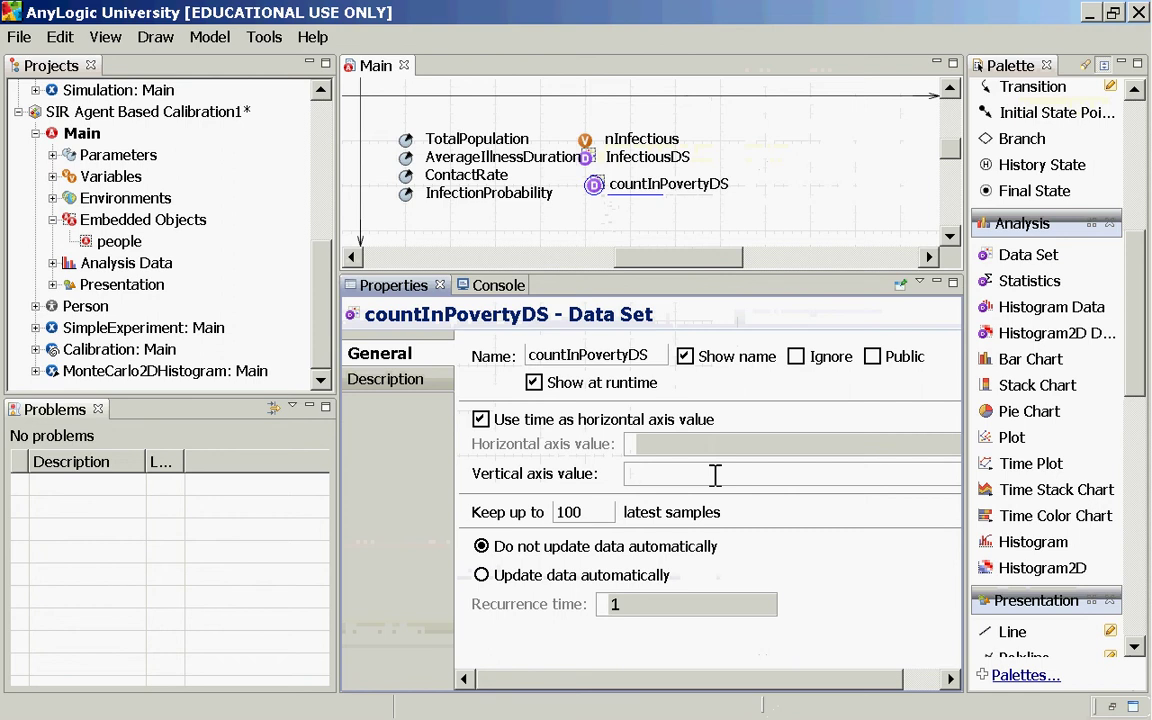
# Step: Enter 'this.people.' as the vertical axis value, completing 'people' with Ctrl+Space
pyautogui.write('this.')
pyautogui.write('popu')
pyautogui.press('BackSpace')
pyautogui.press('BackSpace')
pyautogui.press('BackSpace')
pyautogui.write('eo')
pyautogui.hotkey('ctrl', 'space')
pyautogui.press('Return')
pyautogui.write('.')
# Step: List the methods available on people and scroll down to countInPoverty()
pyautogui.hotkey('ctrl', 'space')
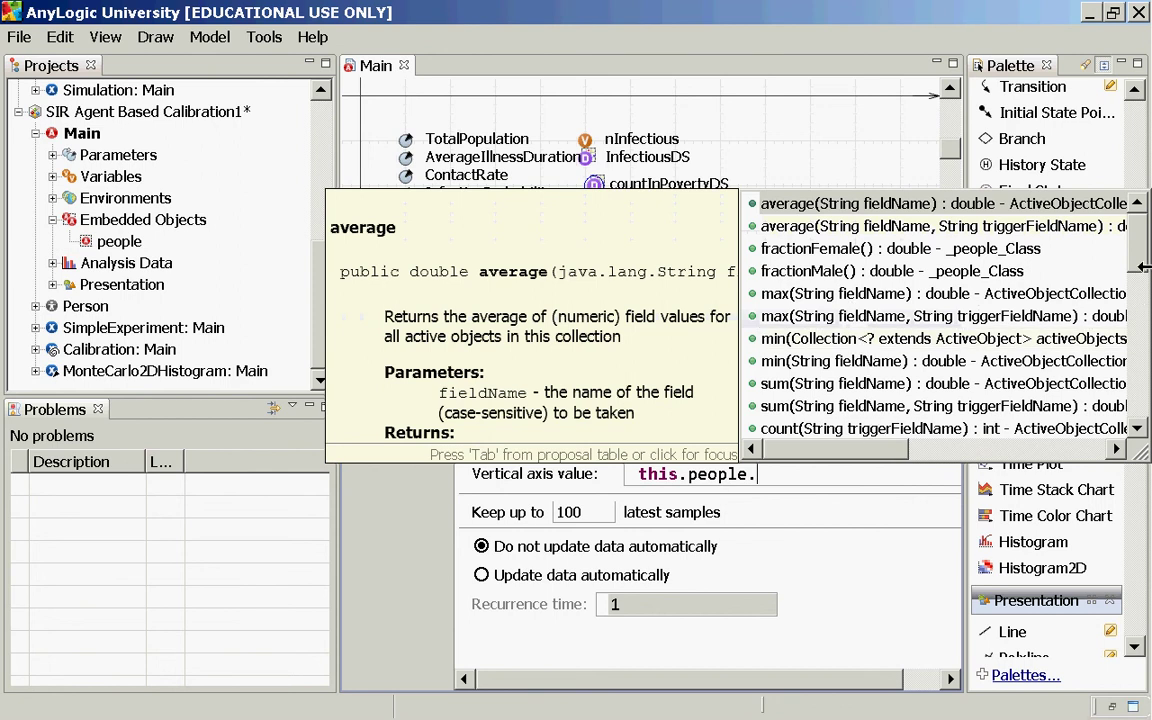
pyautogui.moveTo(1143, 267); pyautogui.dragTo(1111, 226)
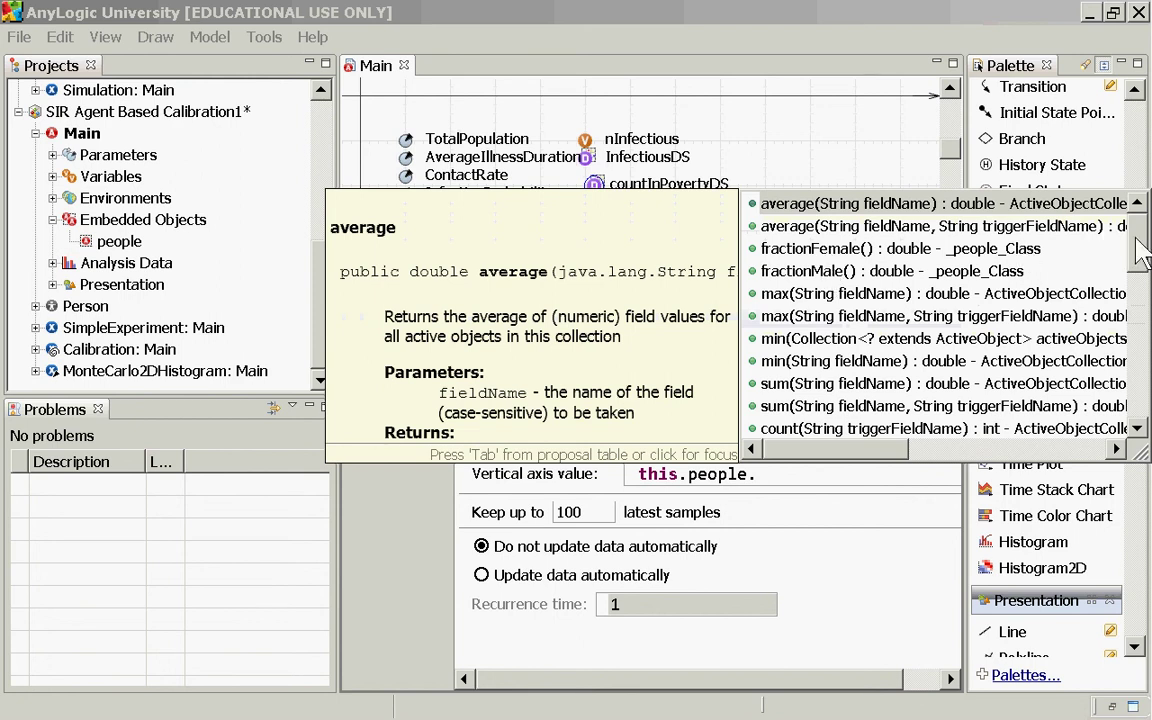
pyautogui.scroll(-2, 1140, 247)
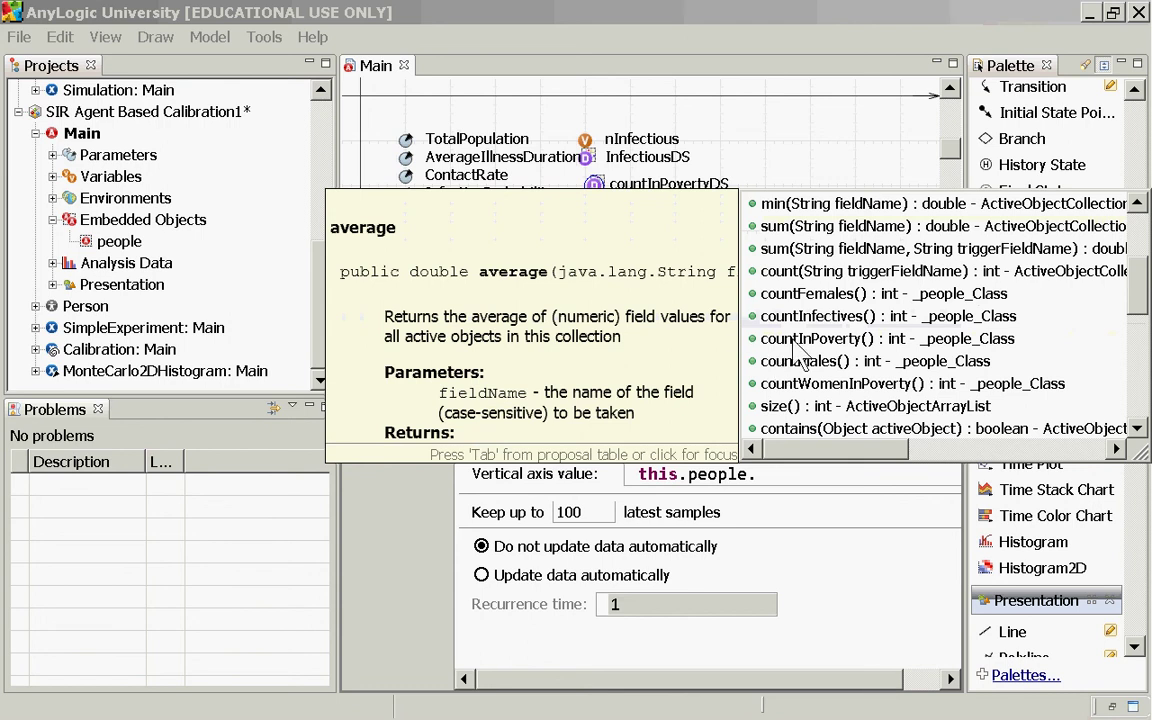
# Step: Use this.people.countInPoverty() as the value, keep 1000 samples, and update automatically every 1 time unit
pyautogui.click(815, 338)
pyautogui.press('Return')
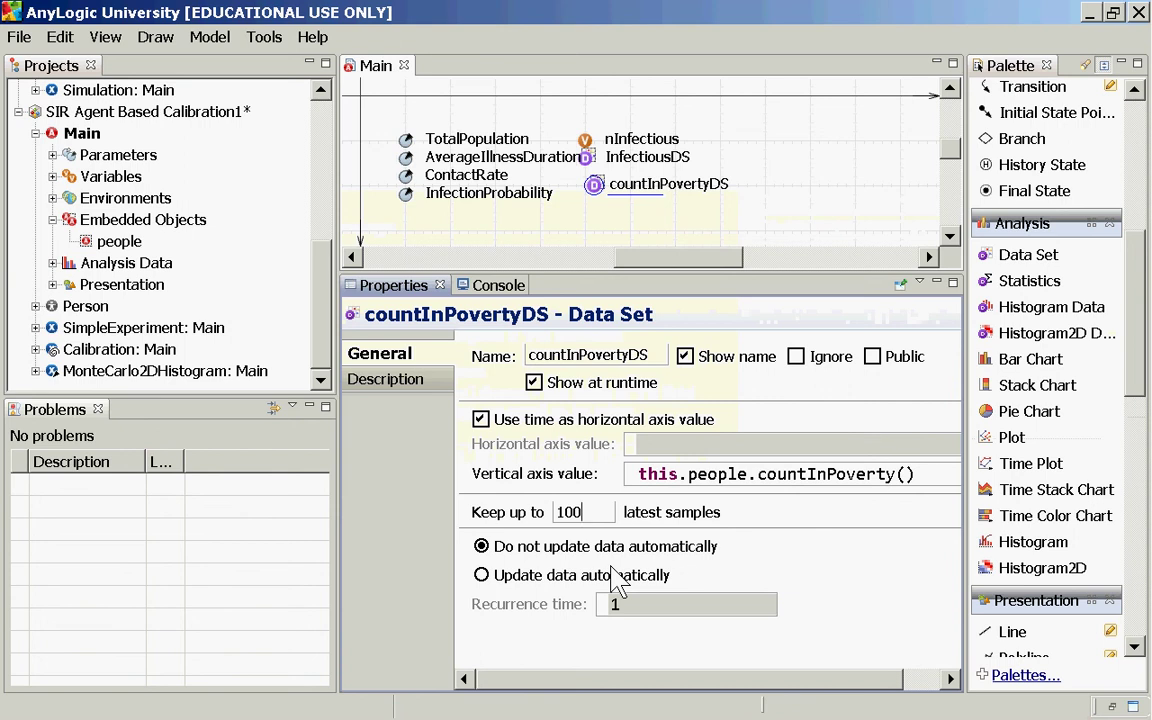
pyautogui.write('0')
pyautogui.click(474, 575)
pyautogui.click(656, 604)
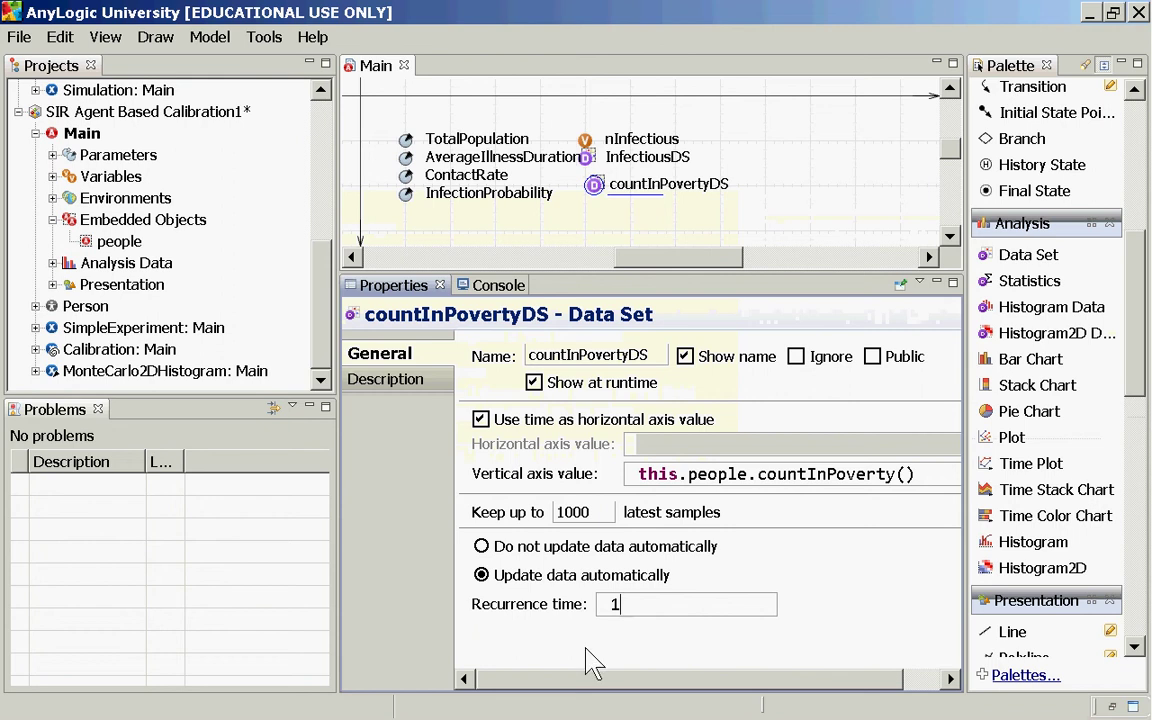
pyautogui.click(608, 604)
# Step: Run SimpleExperiment from the Projects tree and start the model in the Main view
pyautogui.rightClick(120, 328)
pyautogui.click(149, 586)
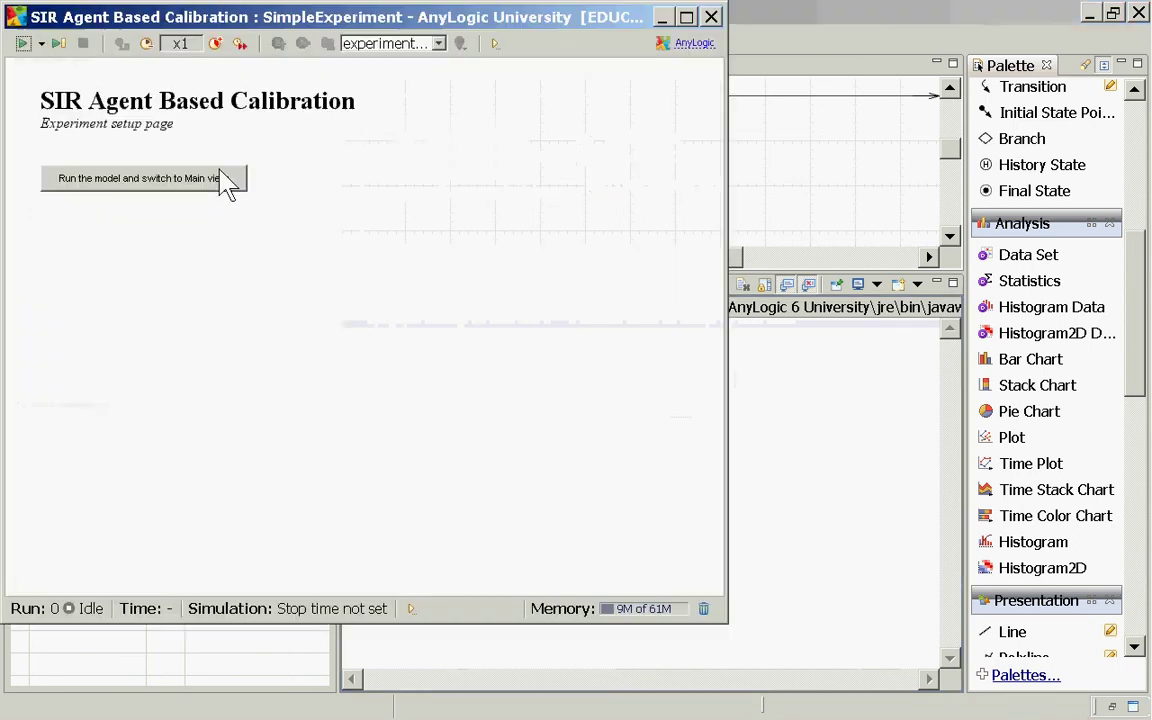
pyautogui.click(213, 181)
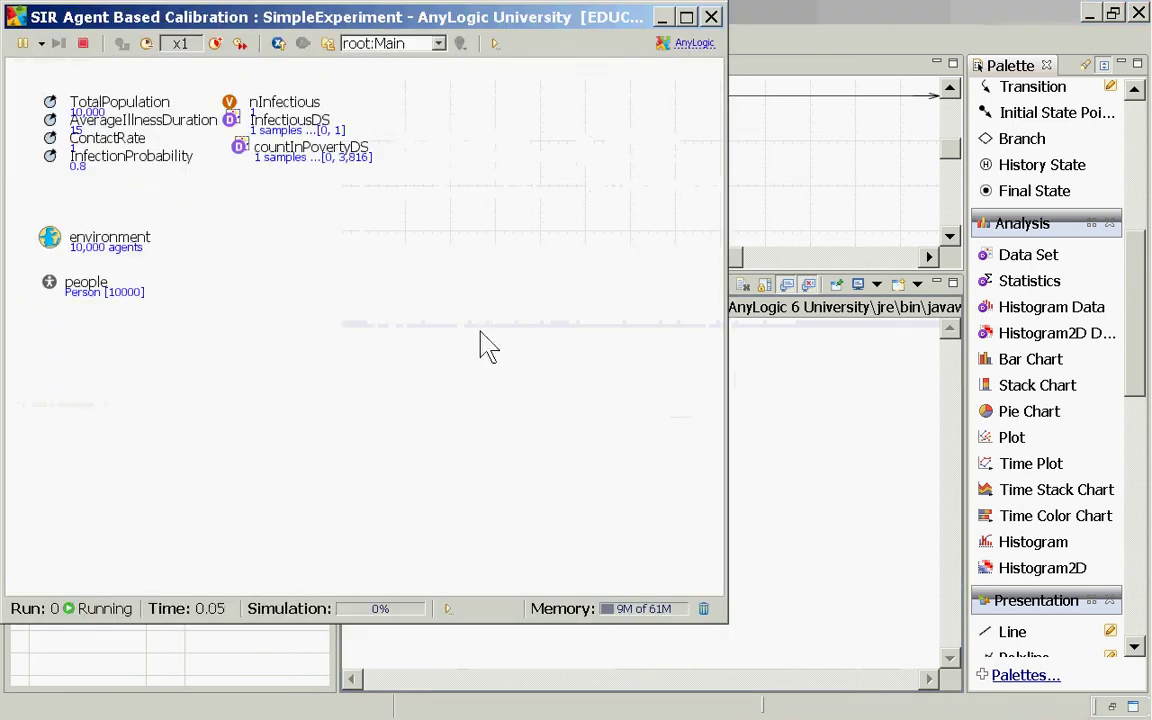
# Step: Open the countInPovertyDS inspection window and enlarge it to show more samples
pyautogui.click(252, 170)
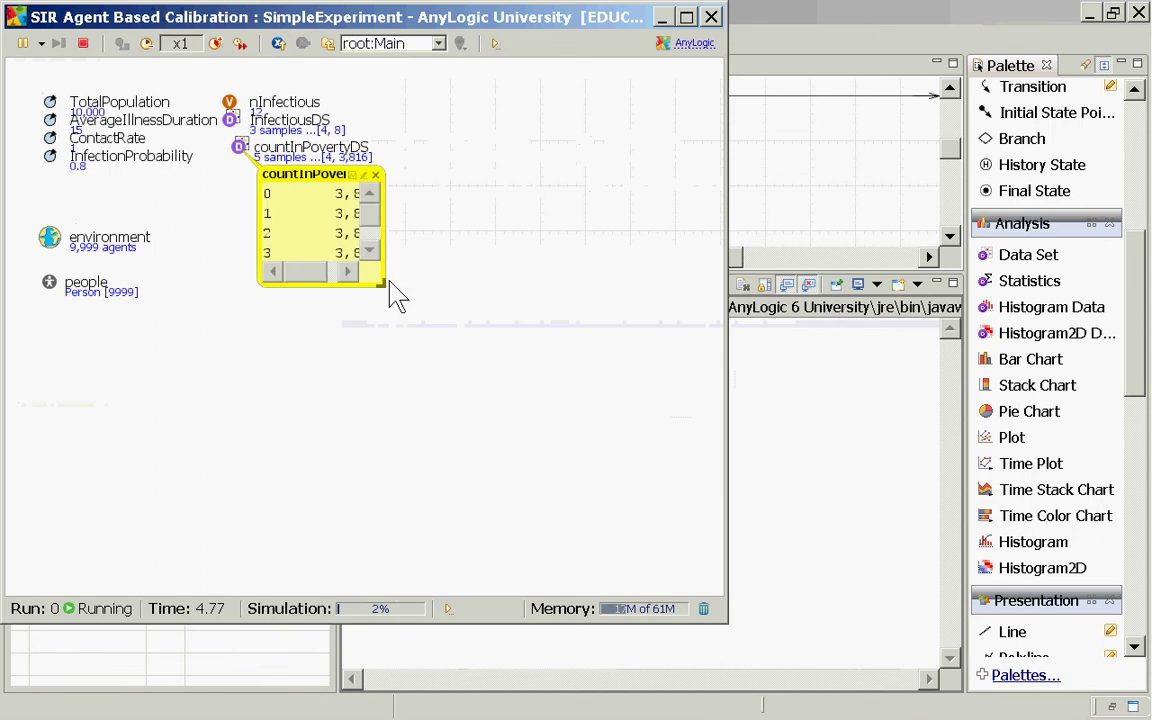
pyautogui.moveTo(391, 282); pyautogui.dragTo(503, 374)
pyautogui.moveTo(446, 332); pyautogui.dragTo(651, 538)
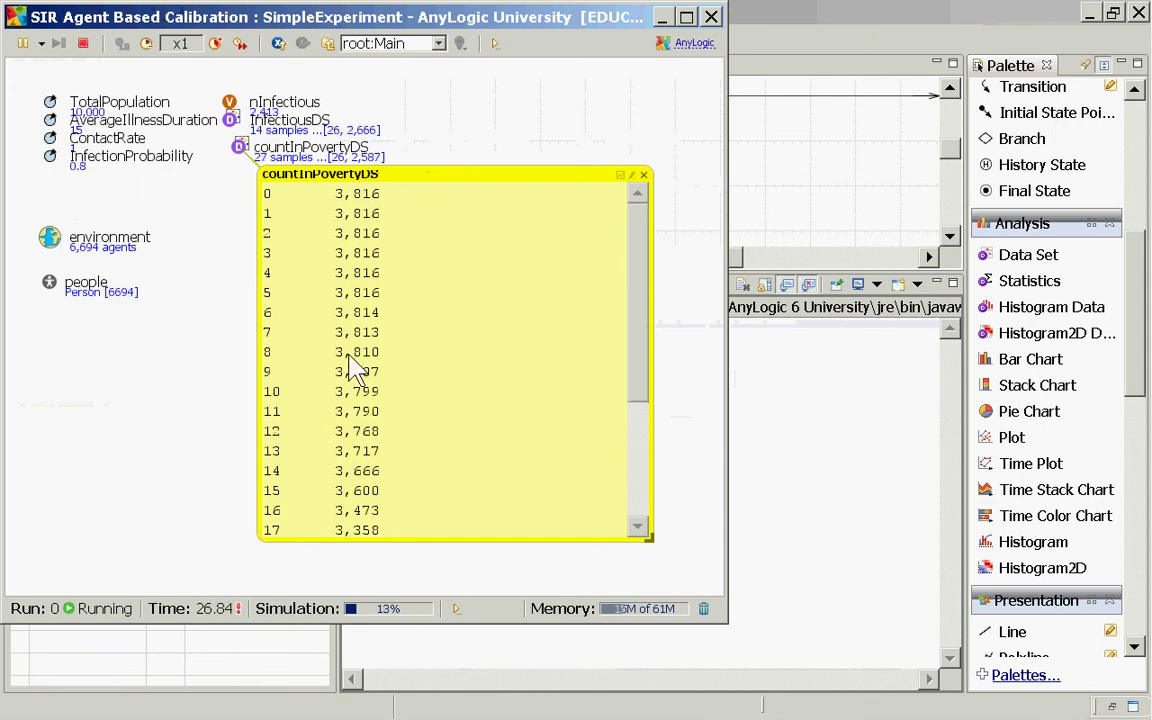
# Step: Scroll to samples 11 to 28 and copy the countInPovertyDS sample table
pyautogui.click(638, 481)
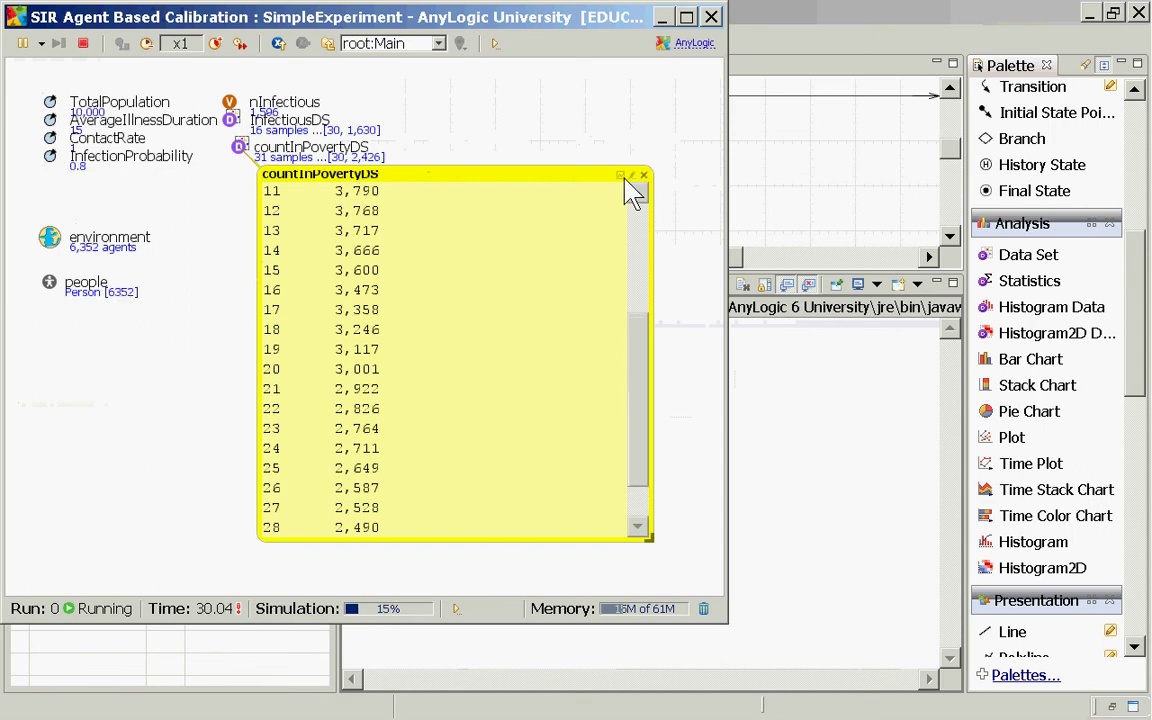
pyautogui.rightClick(455, 253)
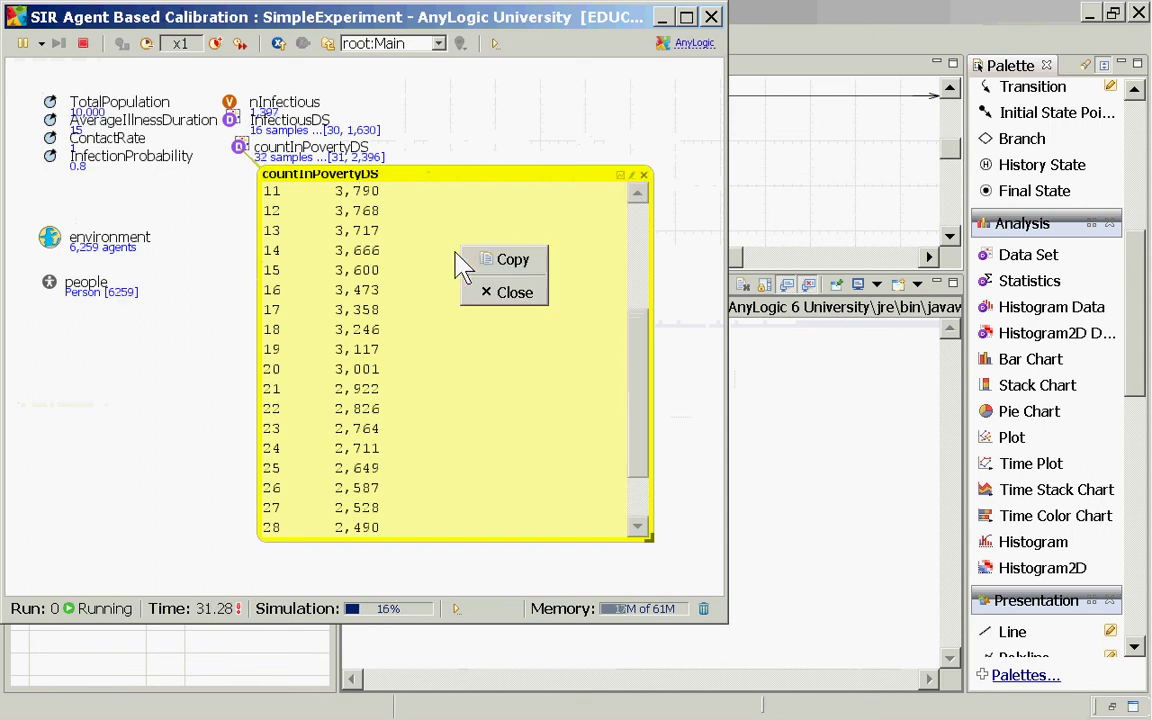
pyautogui.click(507, 265)
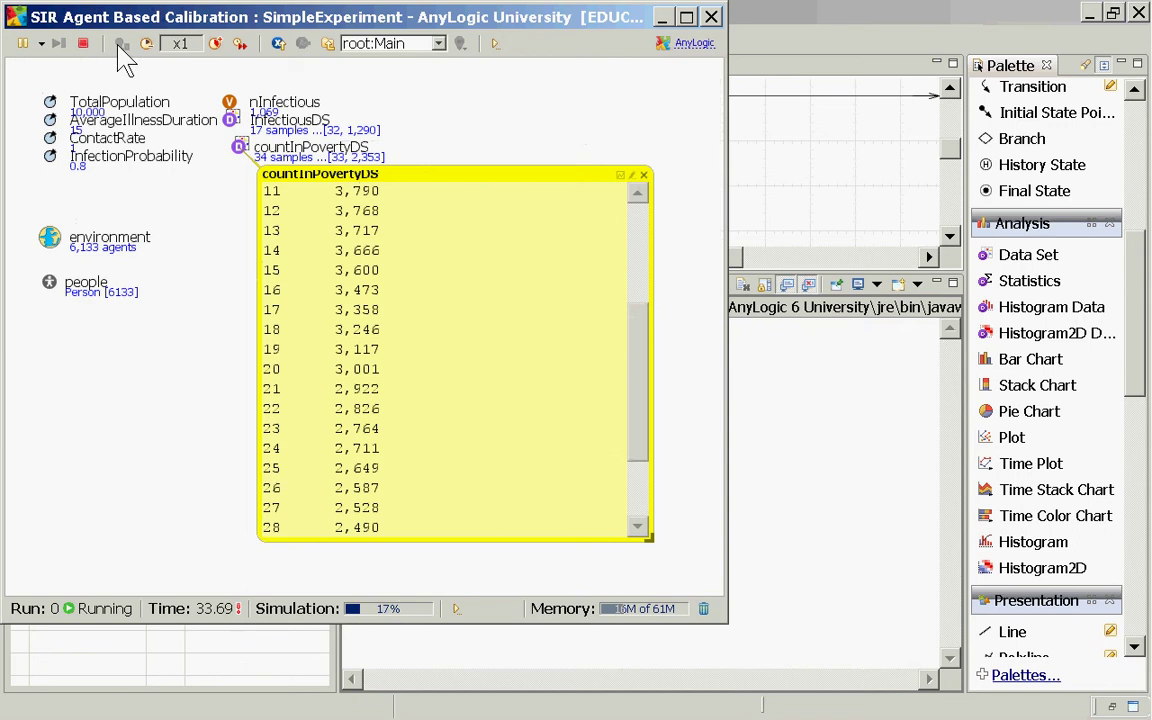
# Step: Inspect the people population in an enlarged statistics window
pyautogui.click(49, 282)
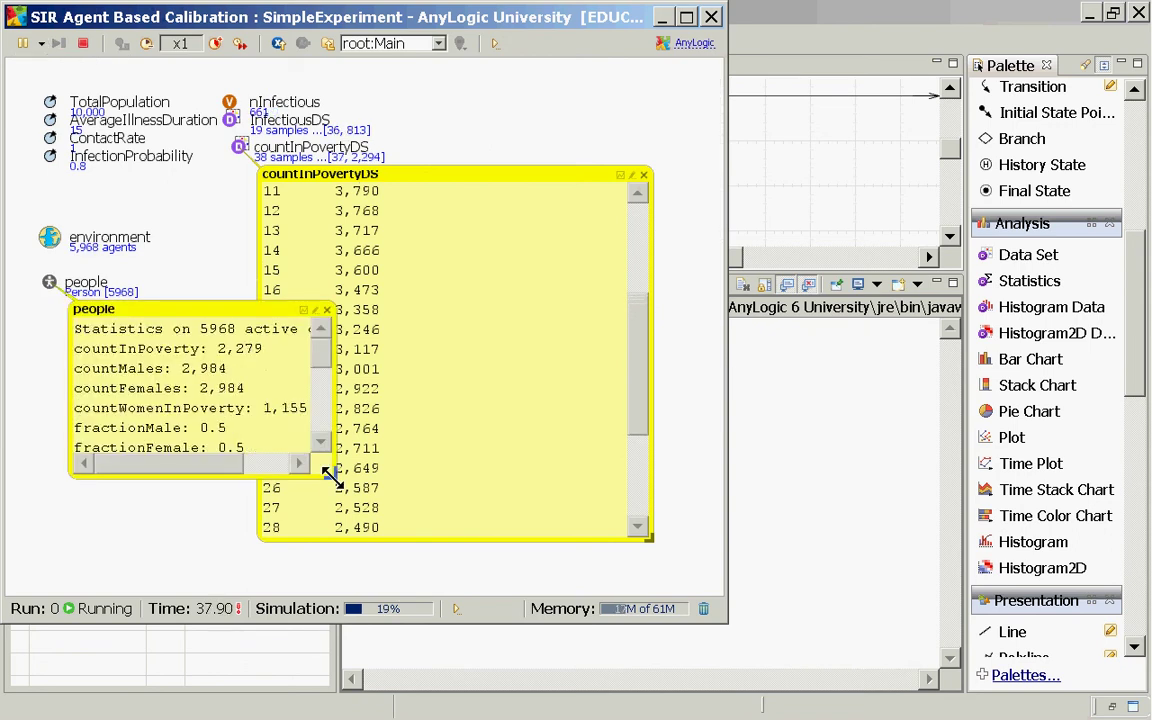
pyautogui.moveTo(330, 474); pyautogui.dragTo(617, 697)
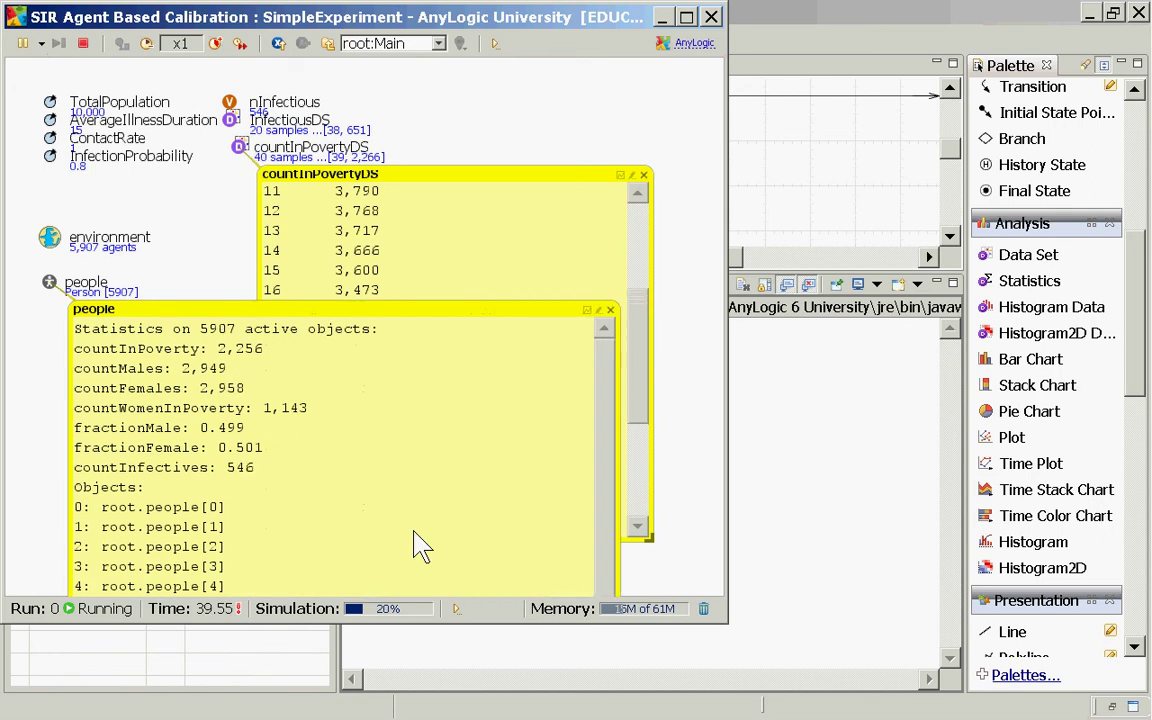
pyautogui.scroll(-1, 610, 510)
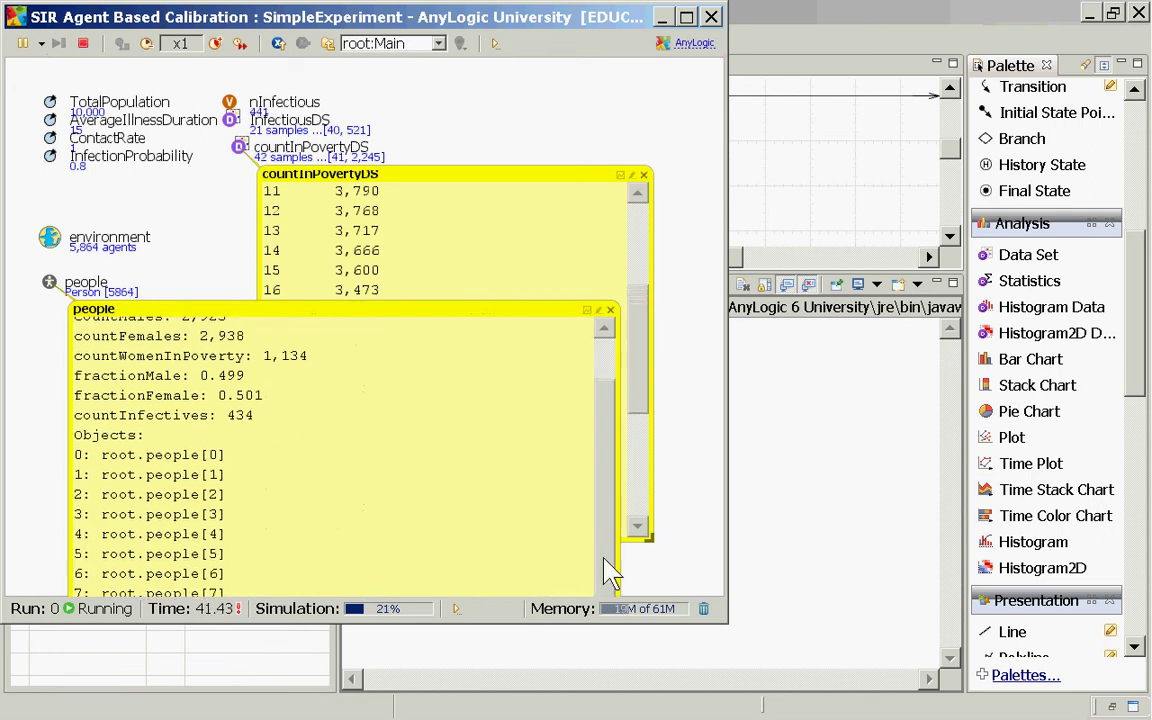
# Step: Double the speed, then run at maximum speed until the simulation finishes at time 200
pyautogui.click(215, 44)
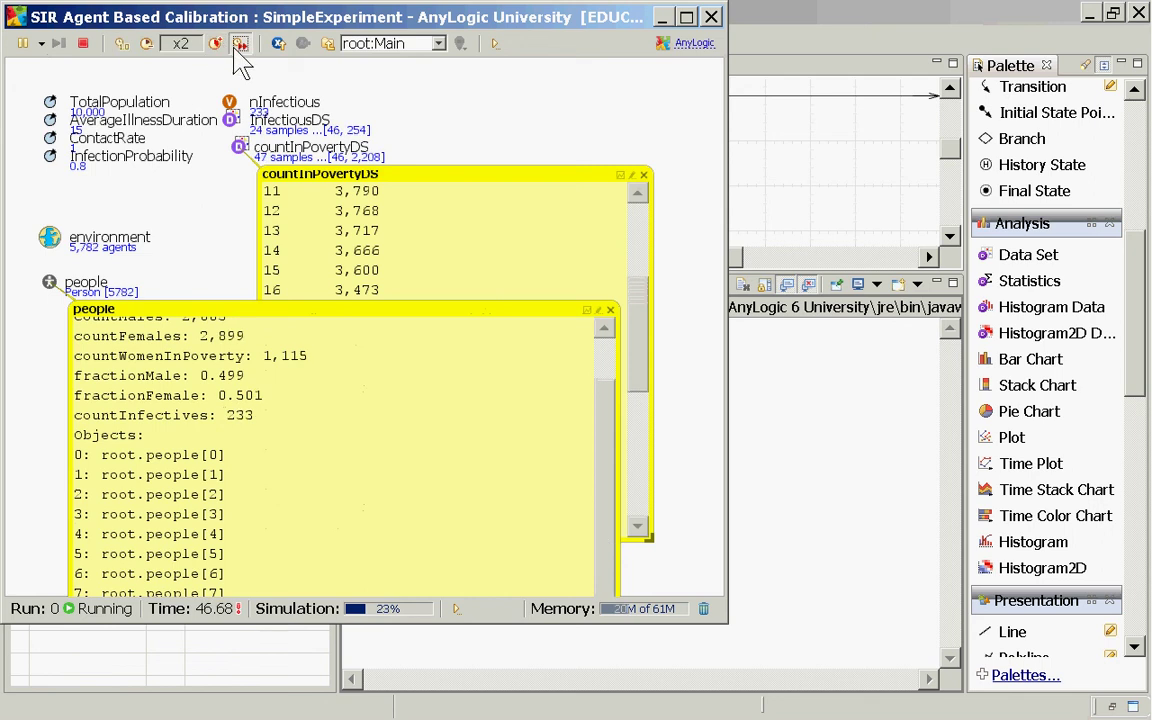
pyautogui.click(240, 44)
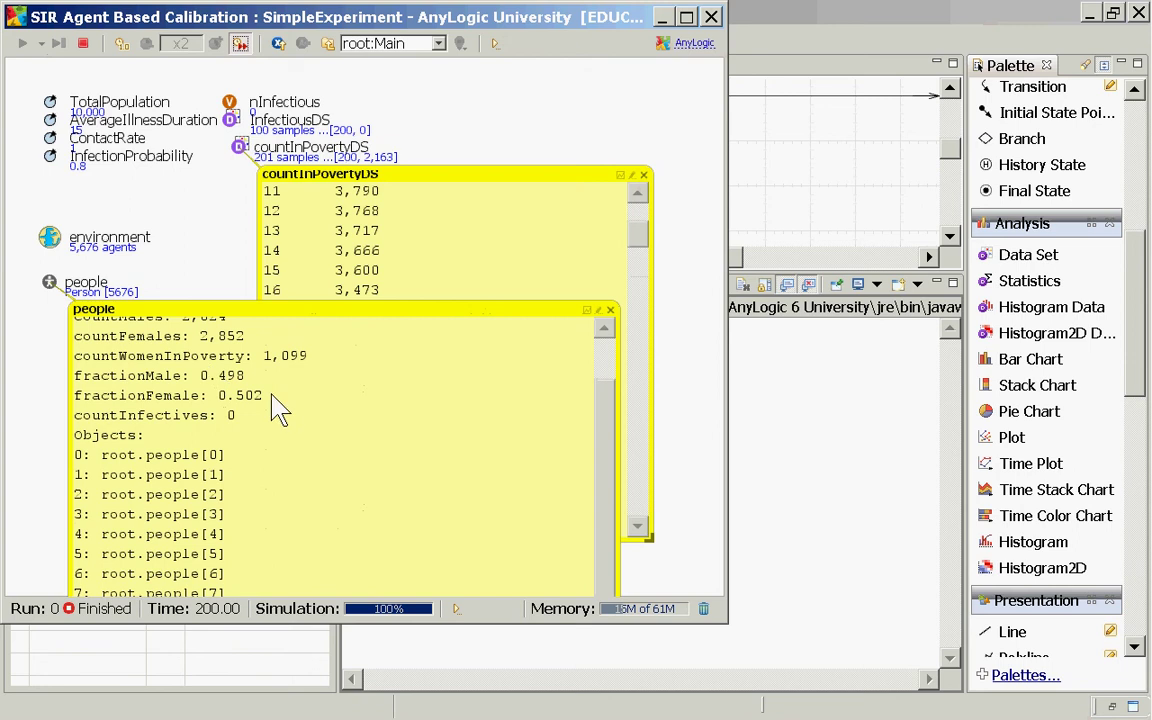
pyautogui.scroll(2, 609, 368)
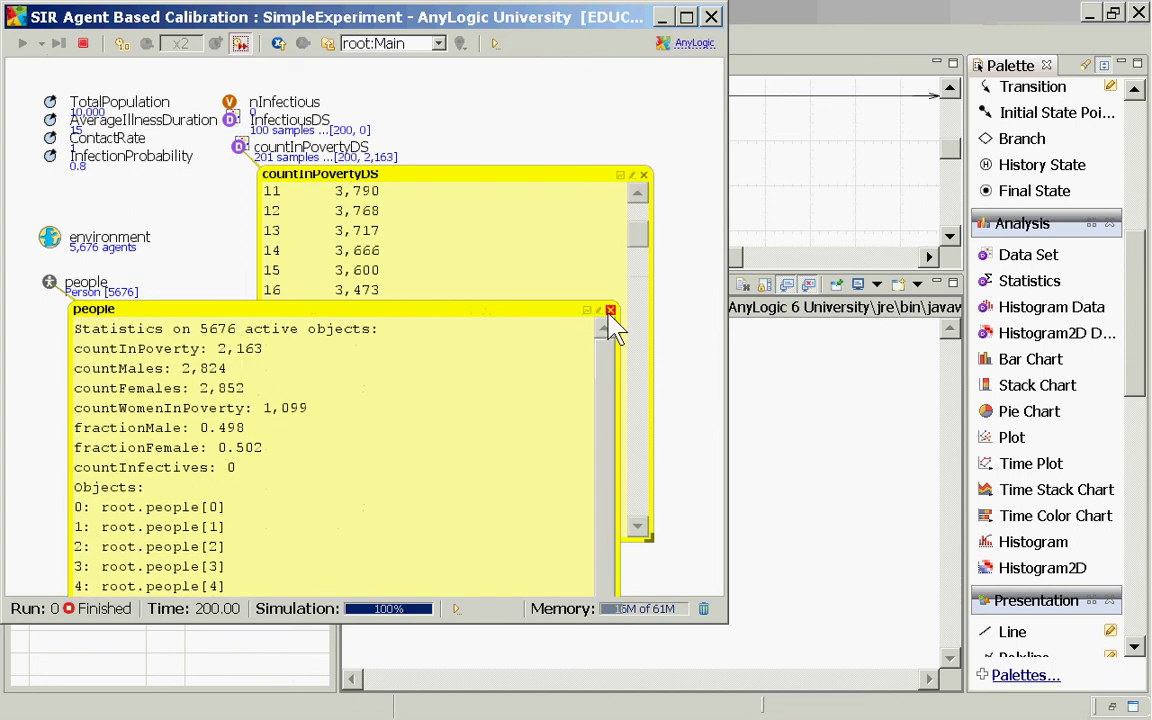
# Step: Close the people statistics window and switch to the CamStudio recorder
pyautogui.click(610, 310)
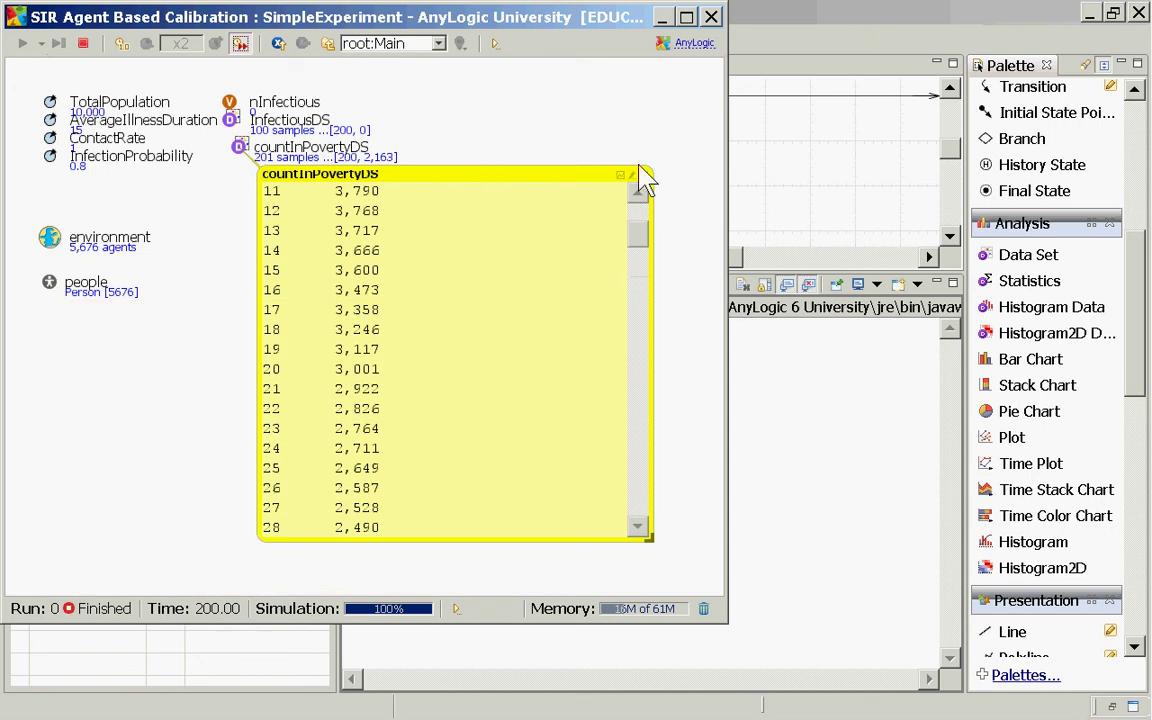
pyautogui.hotkey('alt', 'Tab')
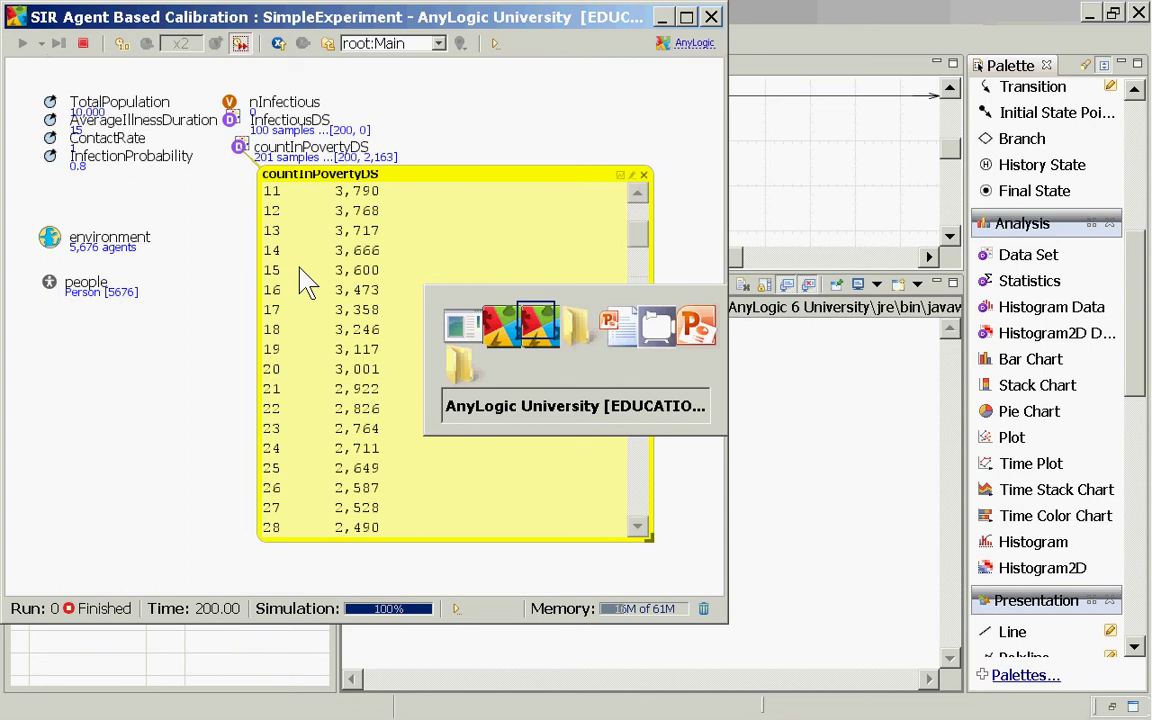
pyautogui.hotkey('alt', 'Tab')
pyautogui.hotkey('alt', 'Tab')
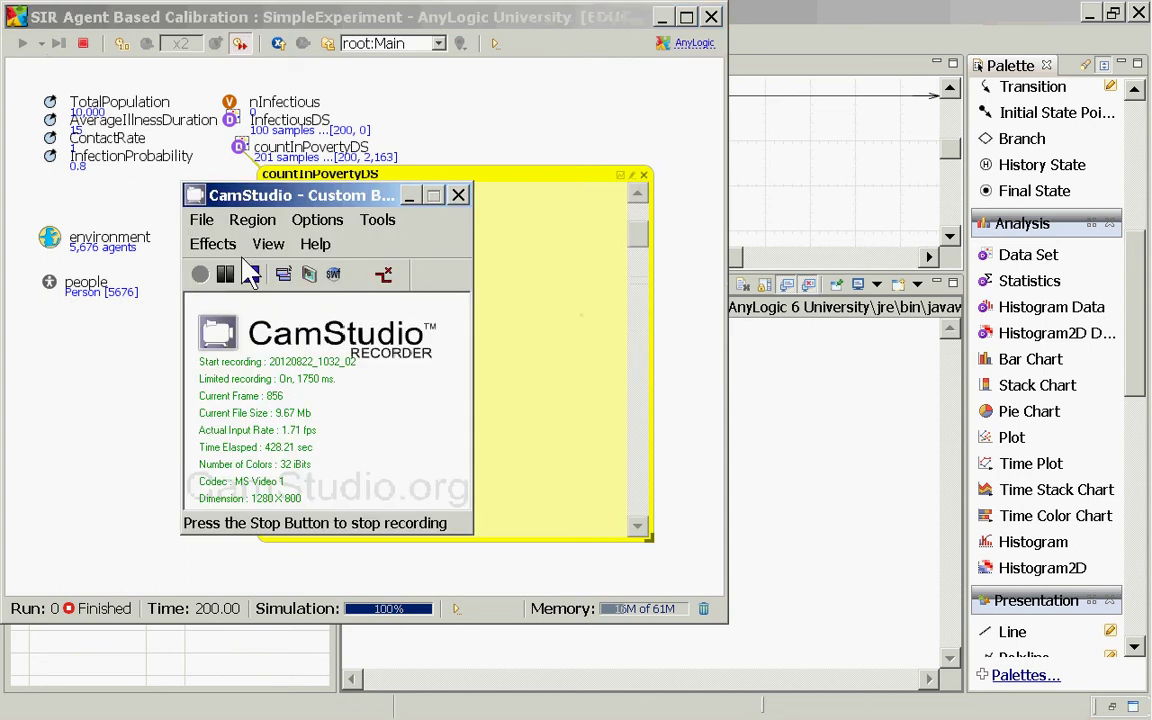